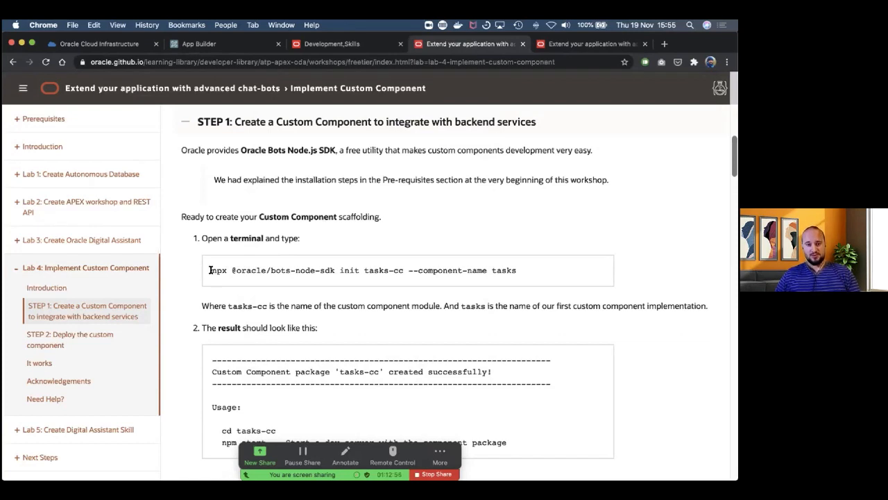
left_click_drag(210, 270, 524, 273)
key("super+c")
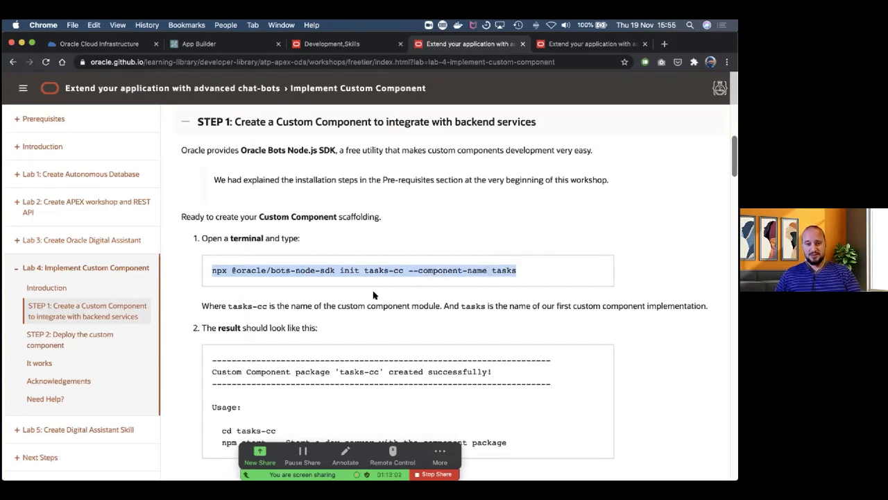
key("super+Tab")
key("super+Tab")
key("super+Tab")
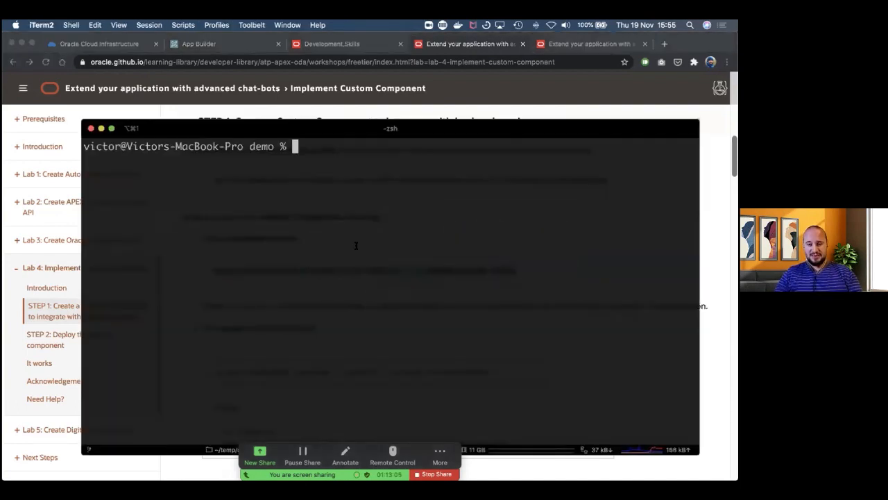
type("ls")
key("Return")
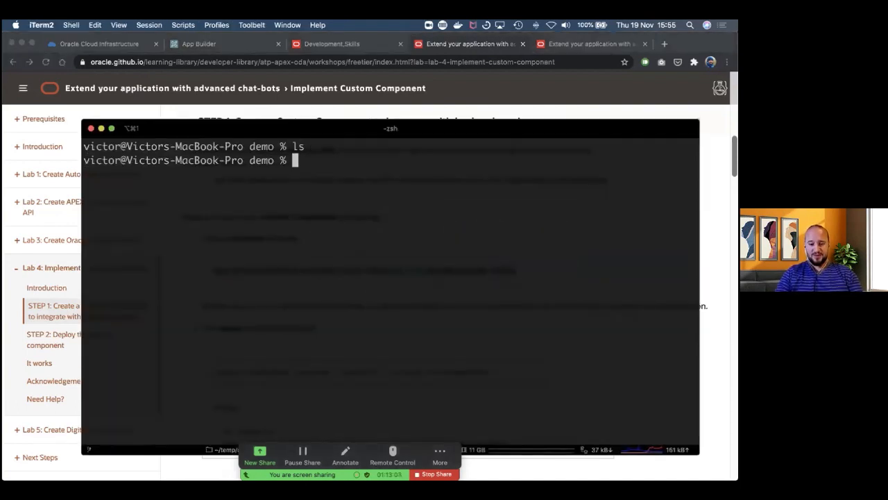
key("super+v")
key("Return")
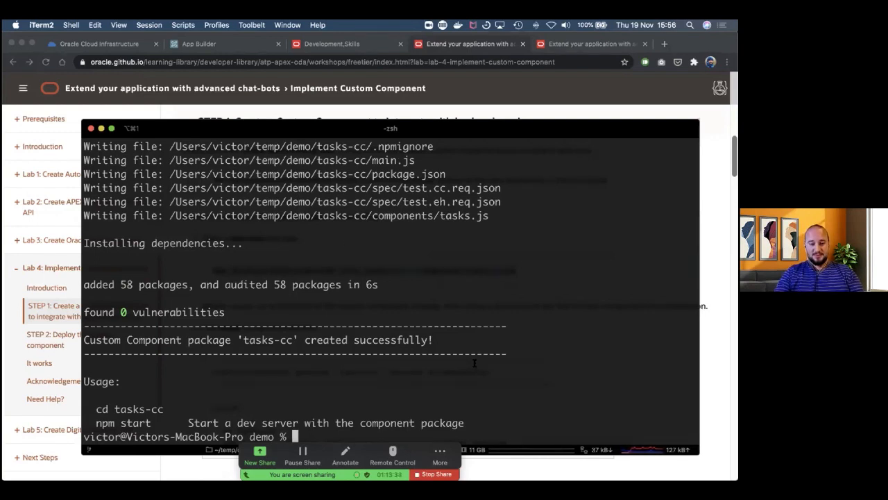
- List the demo folder's contents and change directory into tasks-cc
type("ls")
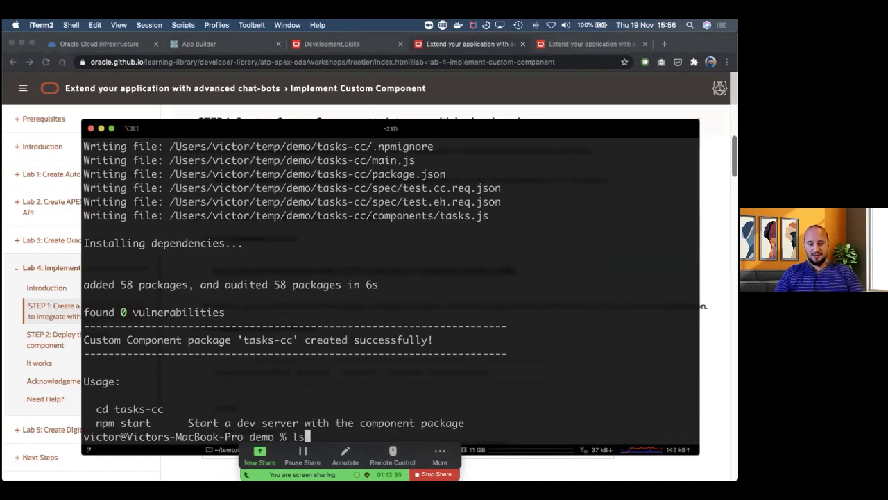
key("Return")
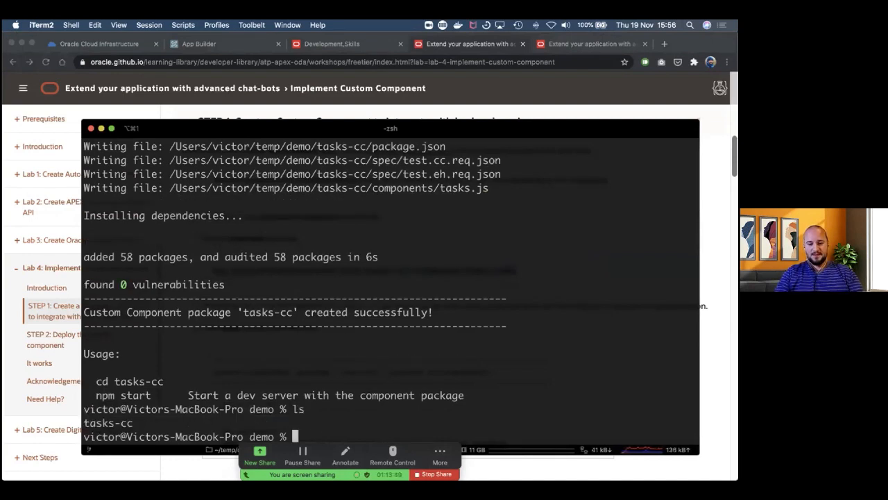
type("cd ta")
key("Tab")
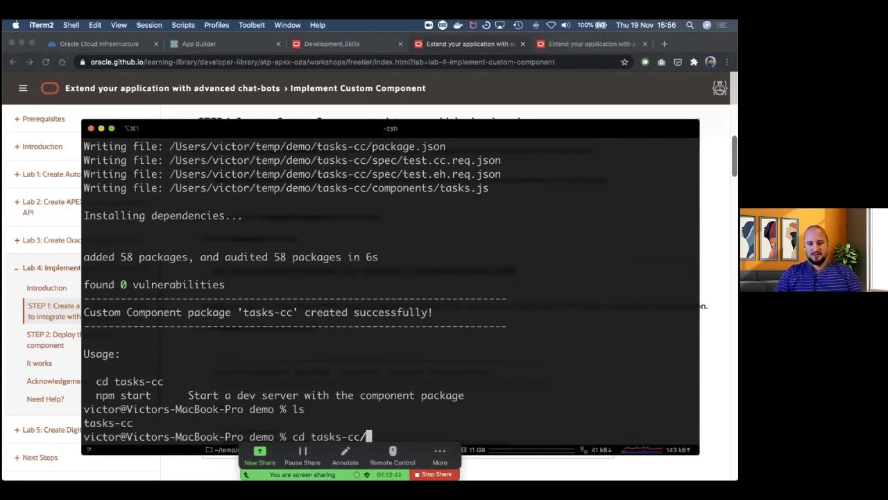
key("Return")
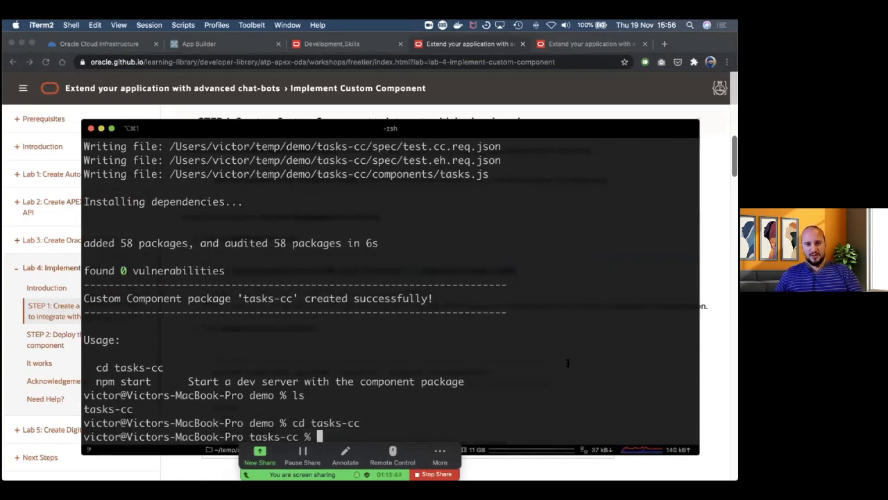
- Copy the library installation command from the guide in Chrome and run `npm install node-fetch` in iTerm2's tasks-cc folder
key("super+Tab")
scroll(356, 302, "down", 5)
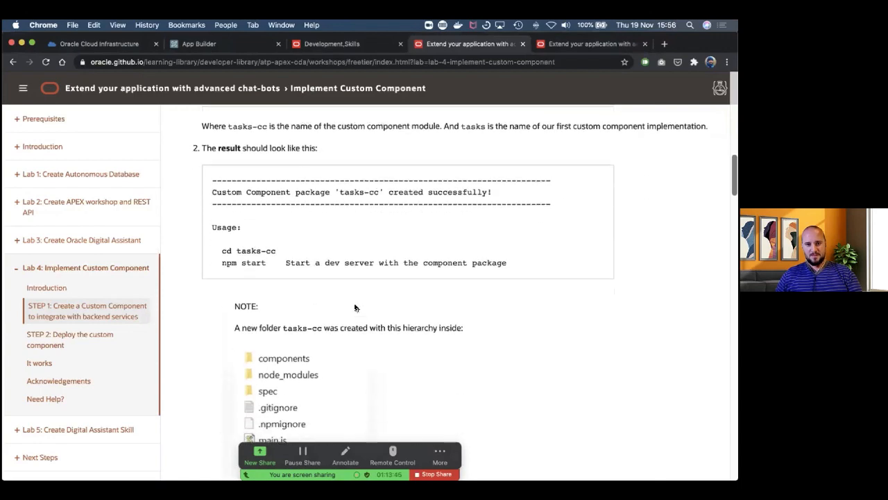
scroll(356, 306, "down", 5)
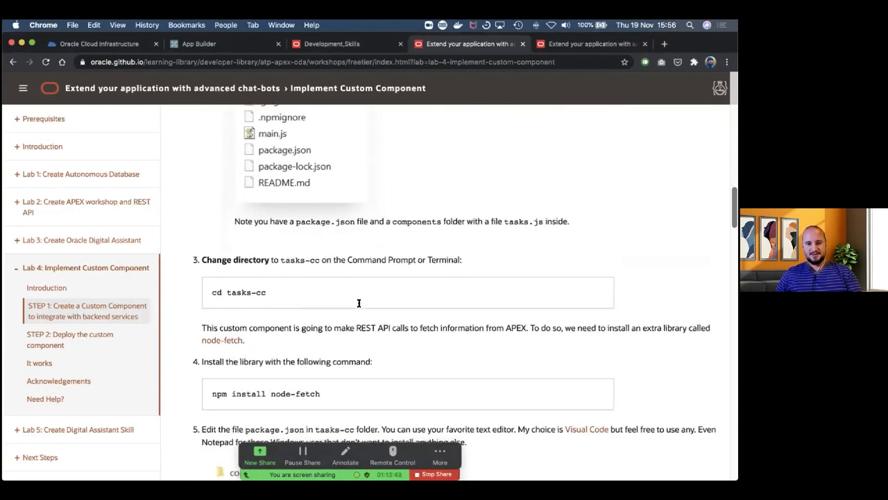
left_click_drag(269, 291, 321, 304)
key("super+c")
scroll(211, 292, "down", 3)
key("super+Tab")
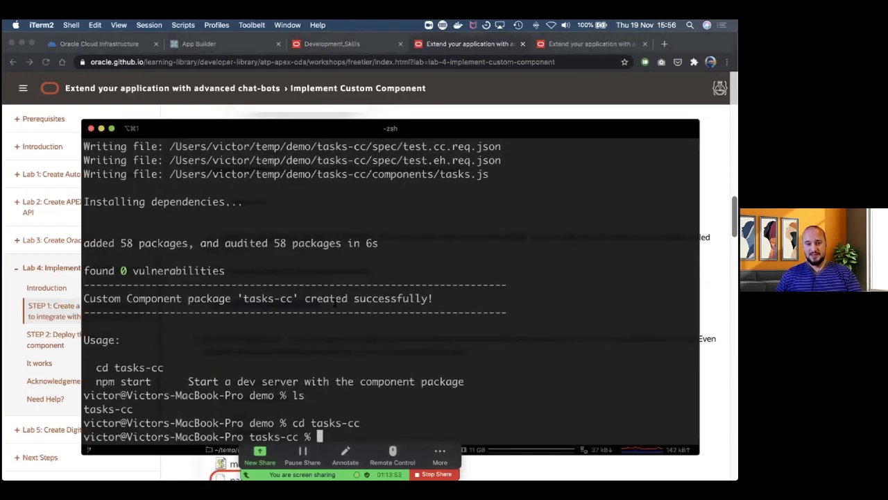
key("super+v")
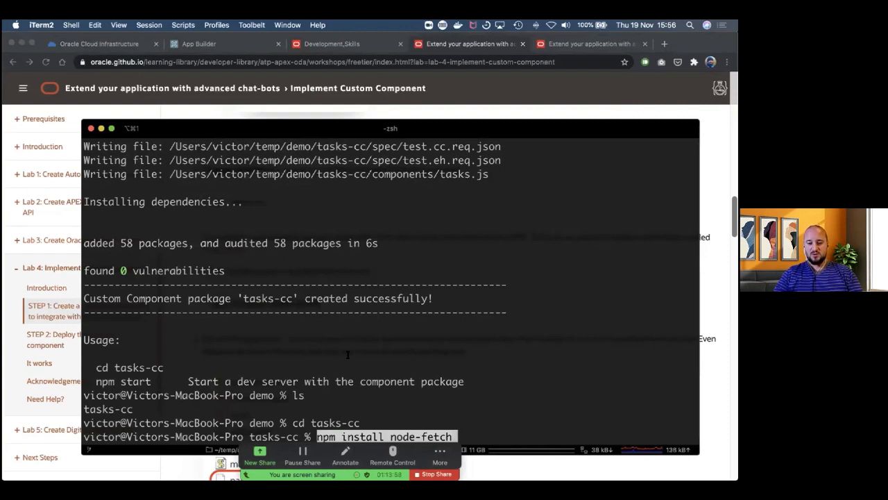
key("Return")
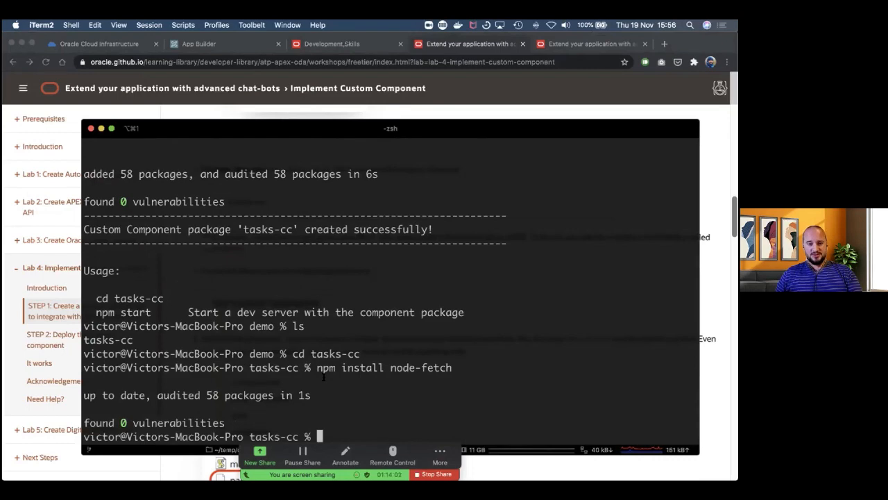
- Check the package renaming instructions in the Chrome guide and open package.json with vim in iTerm2
key("super+Tab")
scroll(321, 358, "down", 3)
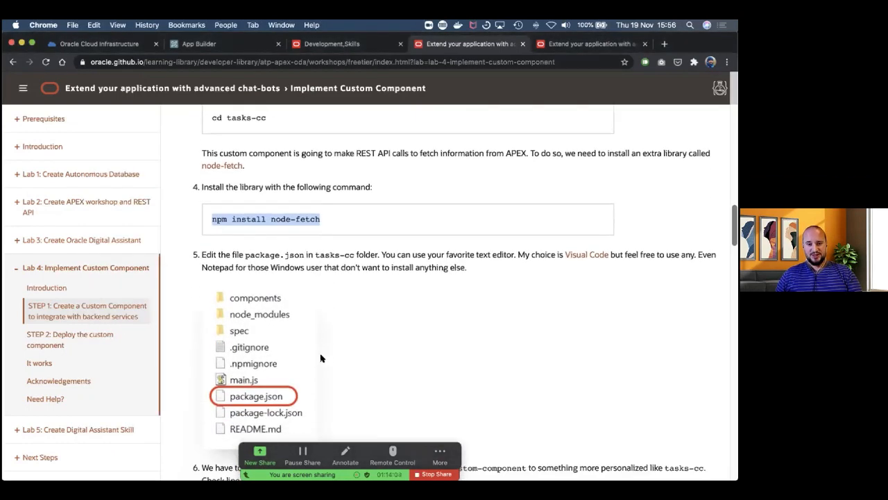
scroll(322, 358, "down", 2)
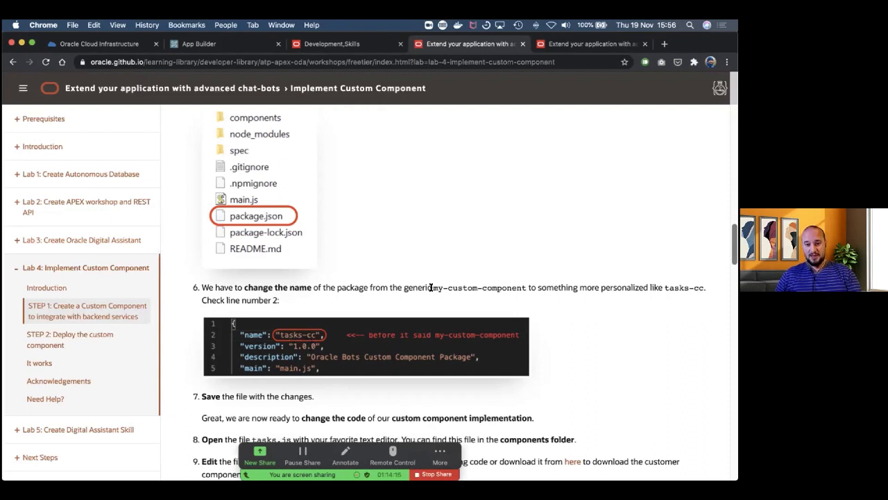
left_click_drag(431, 287, 526, 288)
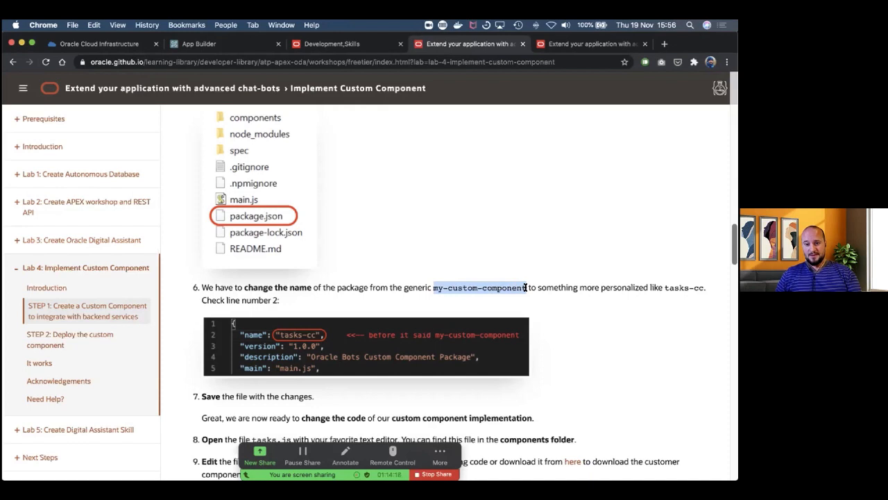
left_click_drag(664, 287, 706, 287)
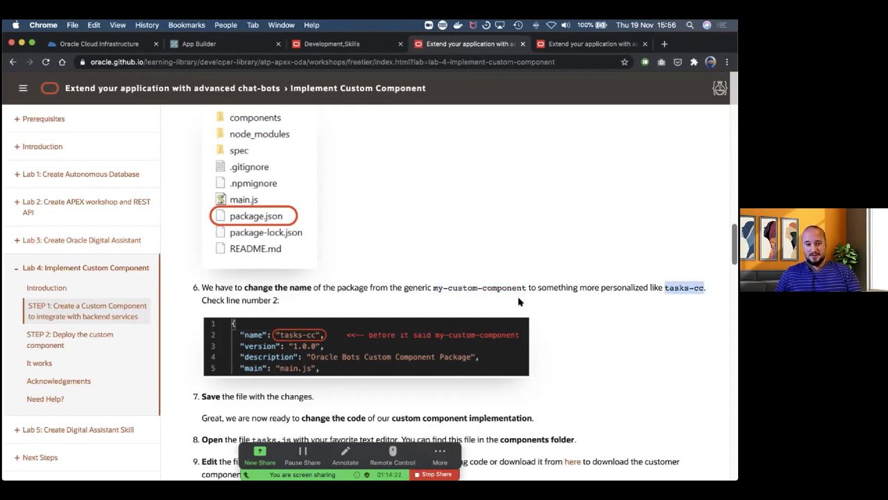
key("super+Tab")
type("vi")
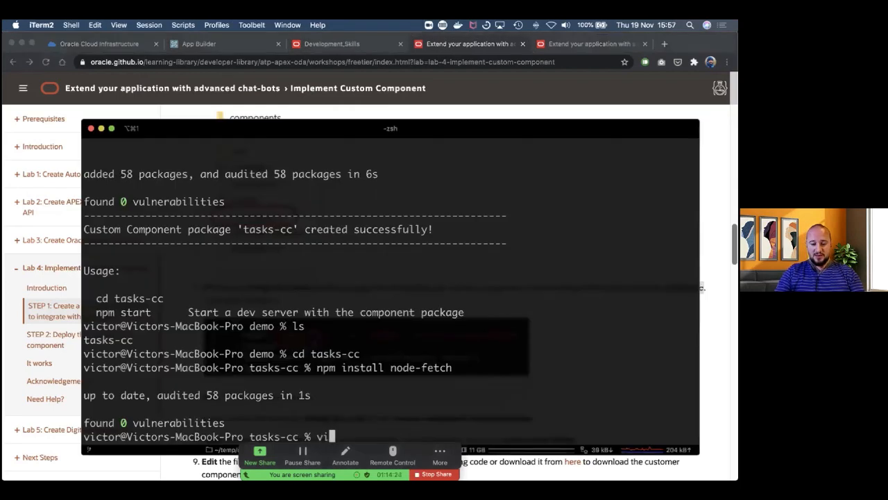
type("m package.")
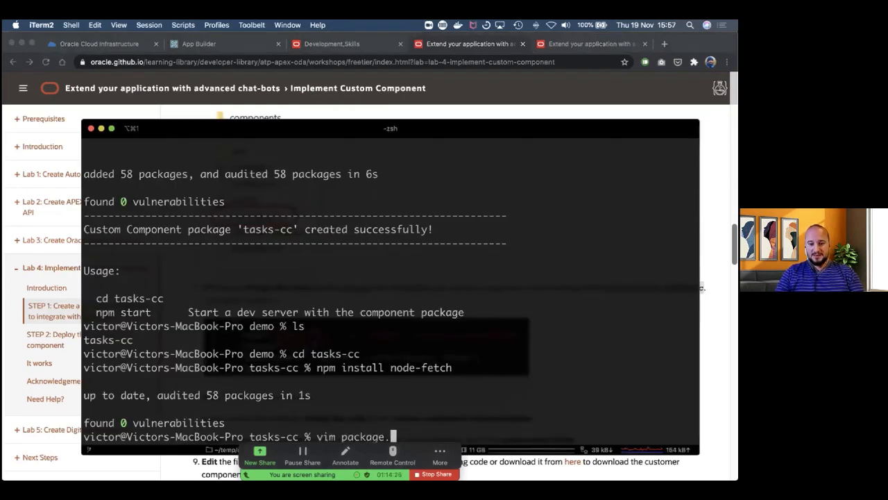
type("json")
key("Return")
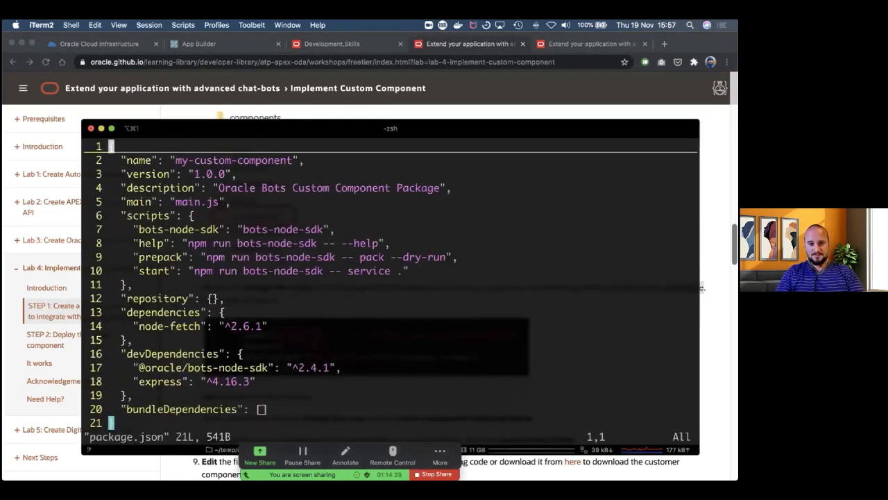
- Change the package name on line 2 of package.json to tasks-cc, save the file and exit vim
key("Down")
key("Right")
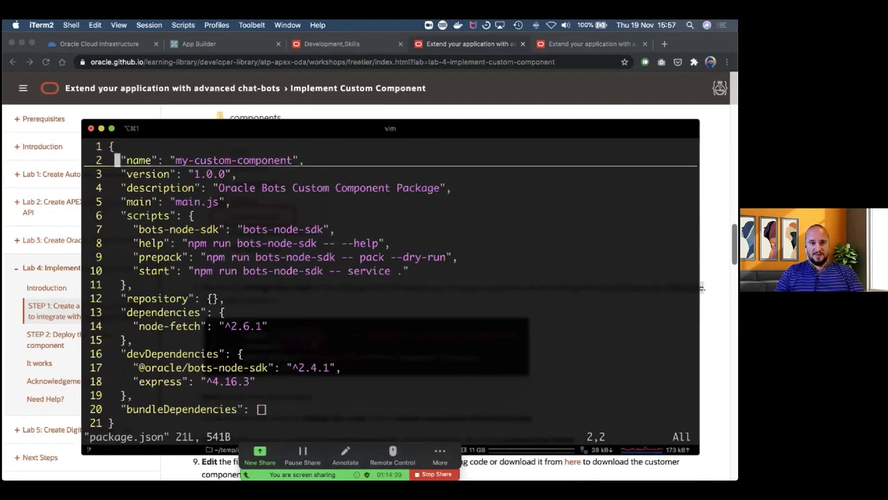
key("Right")
key("Right")
key("Right")
key("Right")
key("Right")
key("Right")
key("Right")
key("Right")
key("Right")
key("Right")
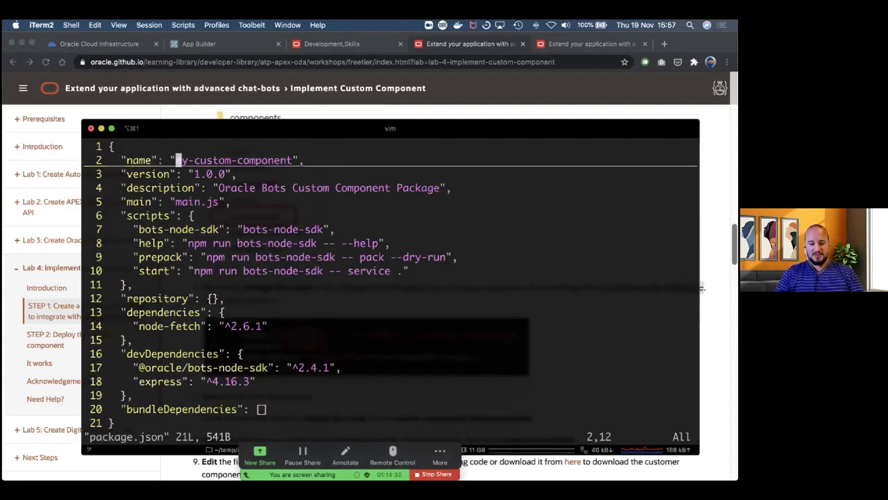
key("x")
key("x")
key("x")
key("x")
key("x")
key("x")
key("x")
key("x")
key("x")
key("x")
key("x")
key("x")
key("x")
key("x")
key("x")
key("x")
key("x")
key("x")
key("x")
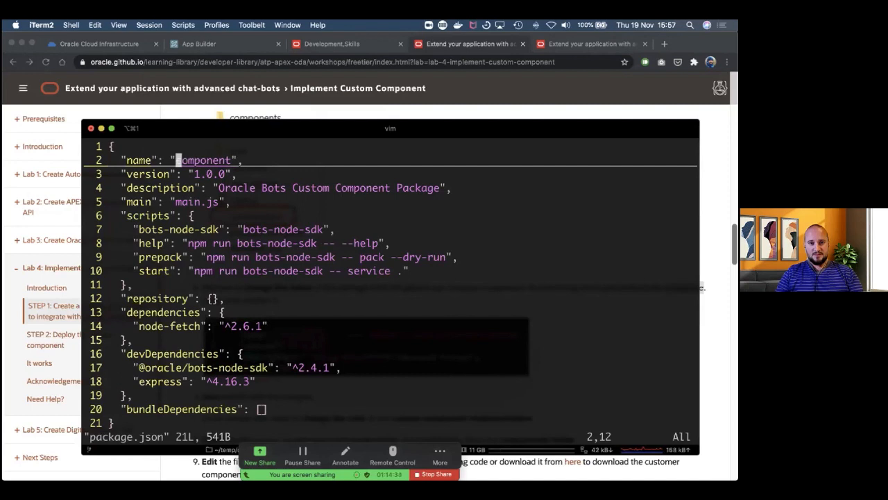
type("itasks-cc")
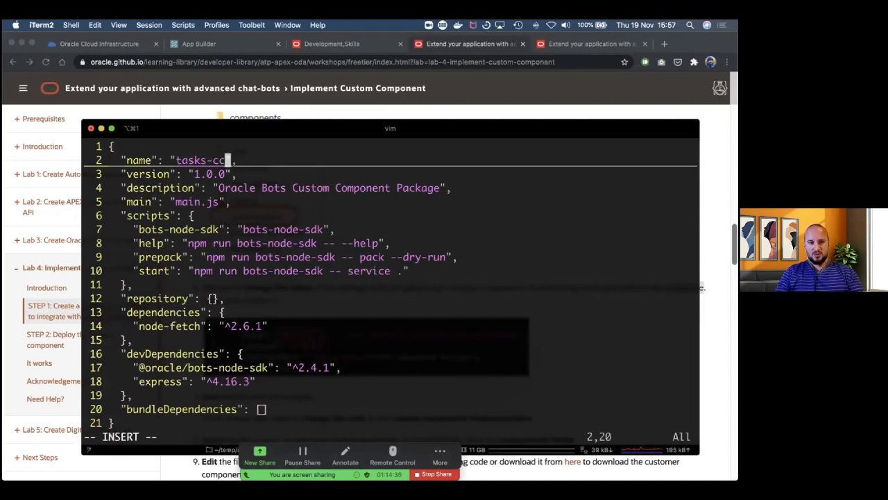
key("Escape")
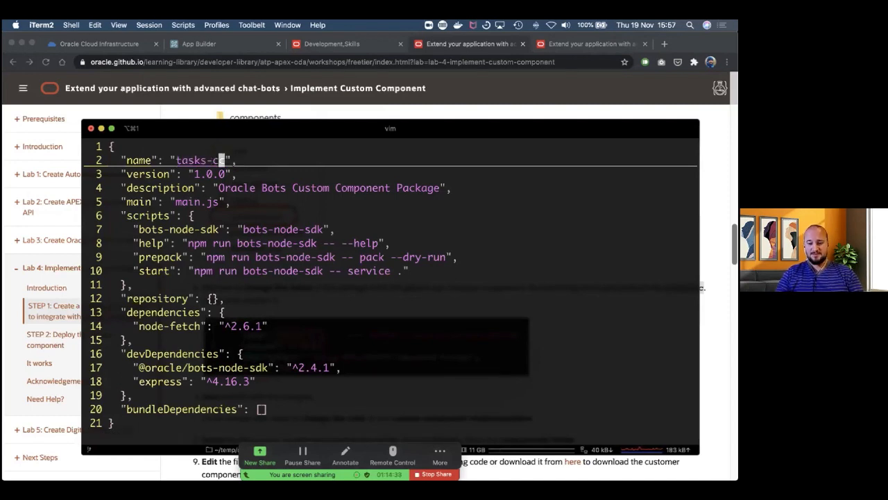
type(":x")
key("Return")
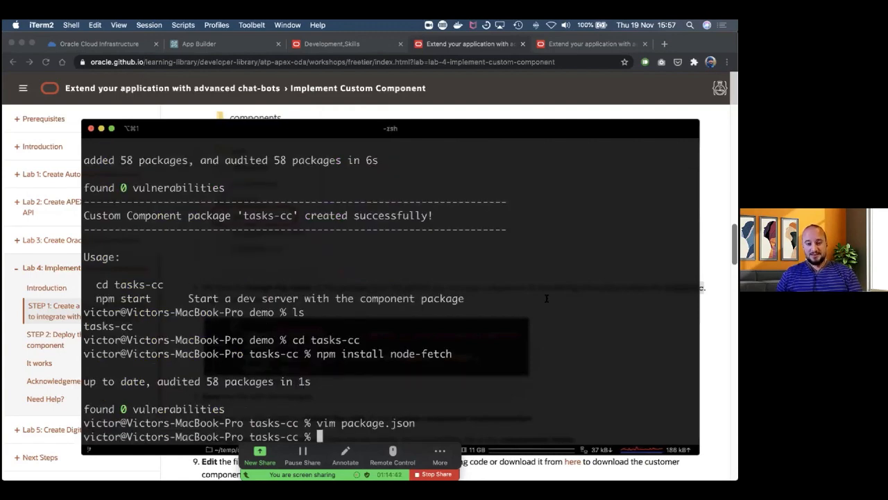
- Return to the guide in Chrome and open the linked tasks.js component source code in a new browser tab
key("super+Tab")
scroll(368, 354, "down", 5)
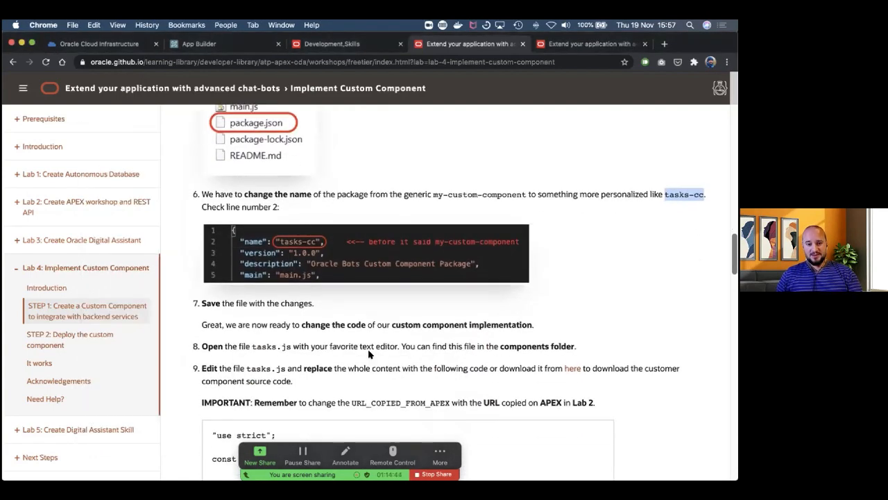
scroll(368, 354, "down", 1)
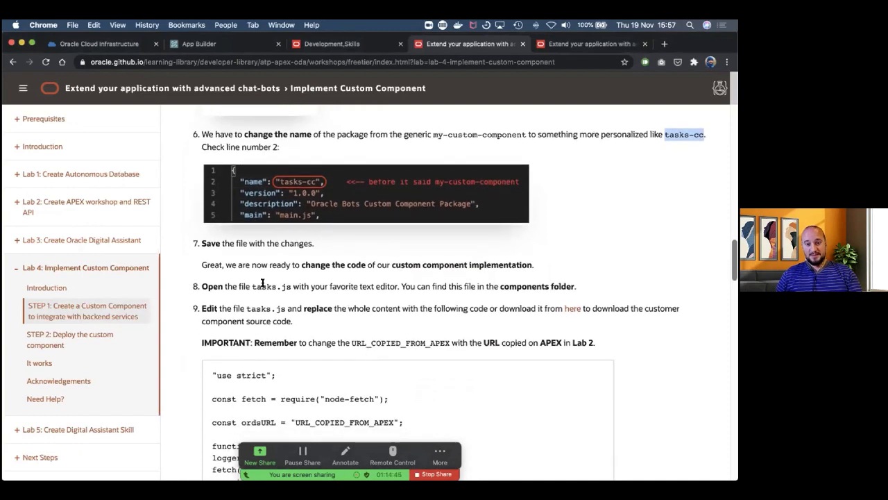
left_click_drag(251, 287, 291, 287)
scroll(315, 317, "down", 4)
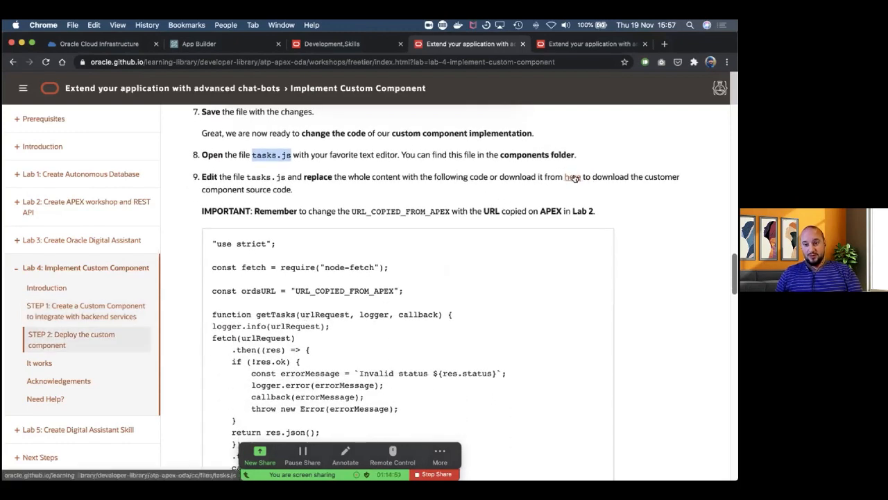
right_click(573, 178)
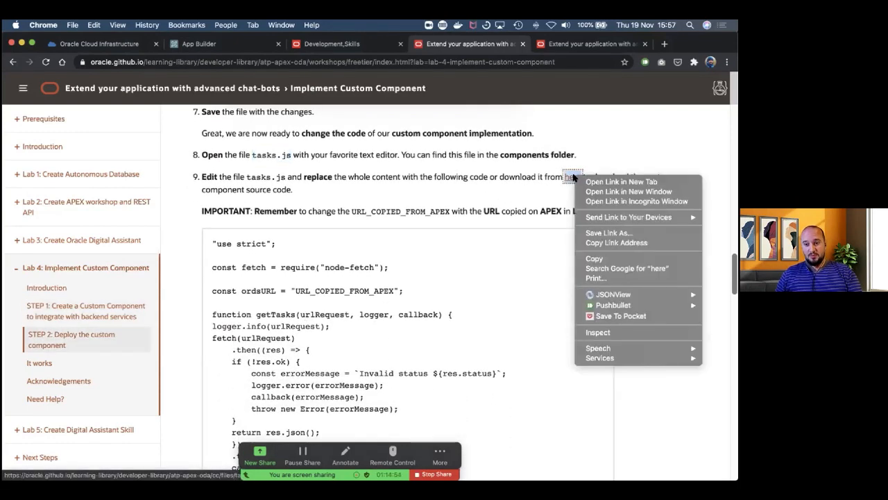
left_click(595, 182)
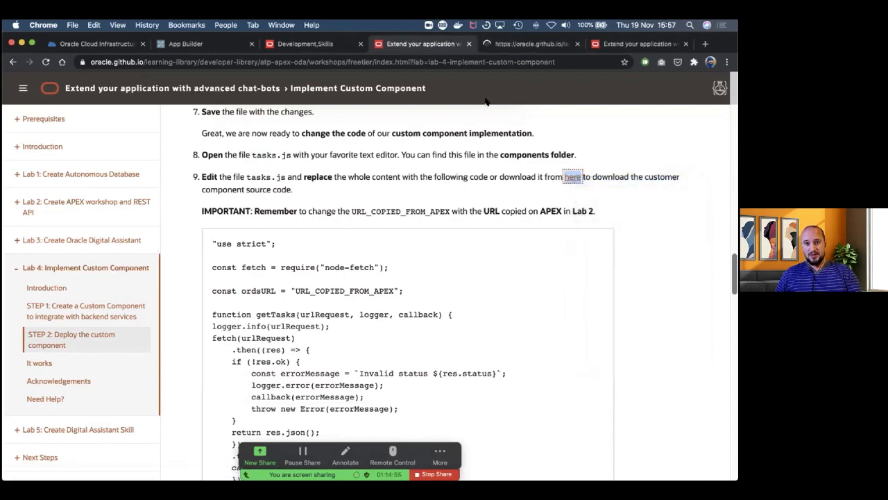
left_click(513, 49)
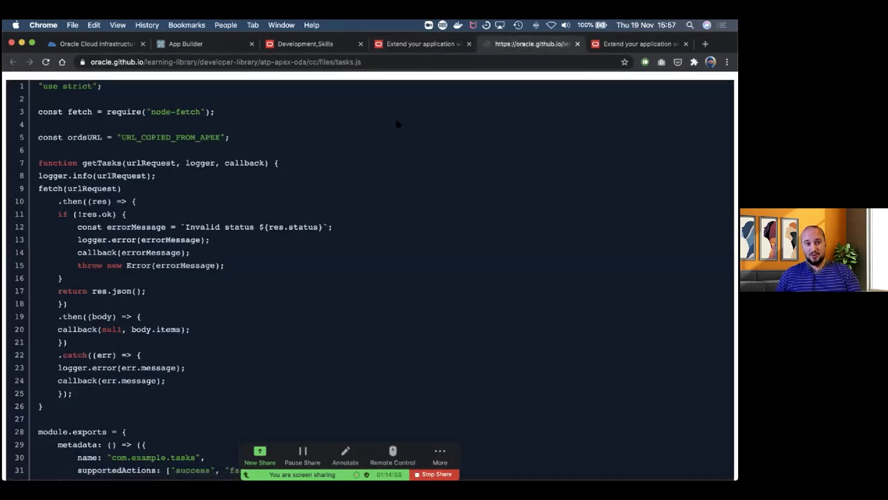
- Examine the full tasks.js code listing in the guide and return to the separately opened source file
left_click(422, 46)
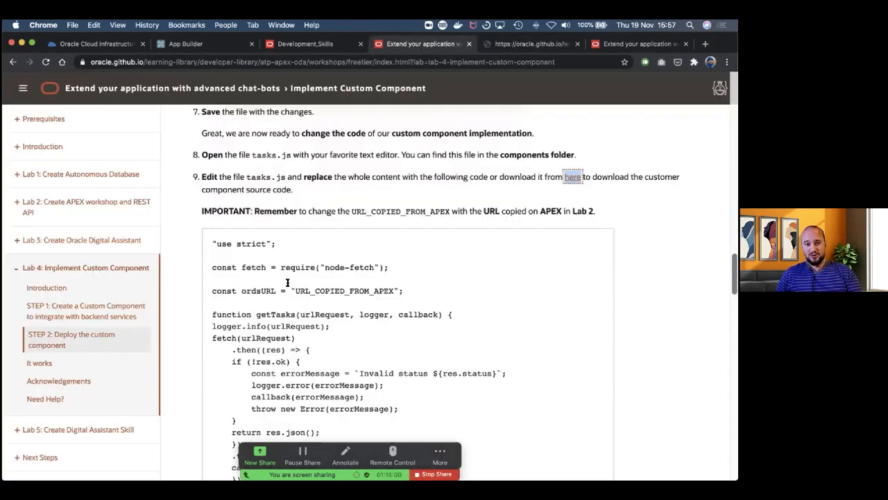
left_click_drag(211, 240, 242, 146)
left_click(312, 152)
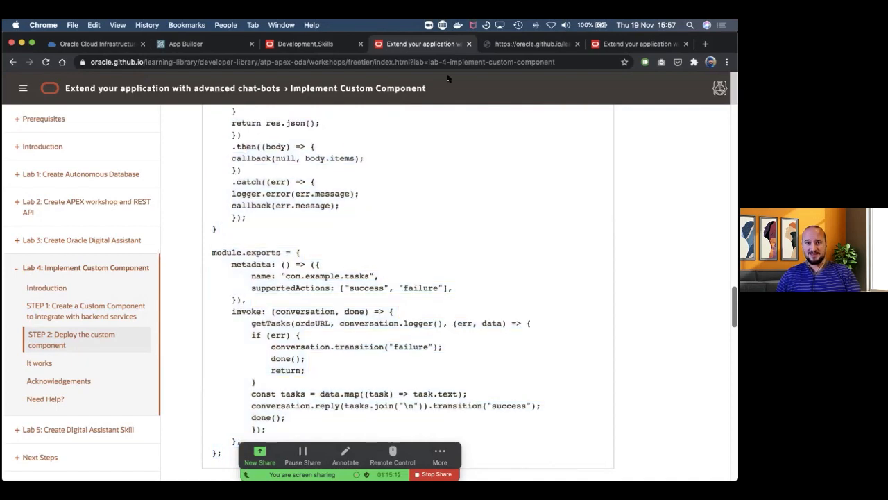
left_click(536, 44)
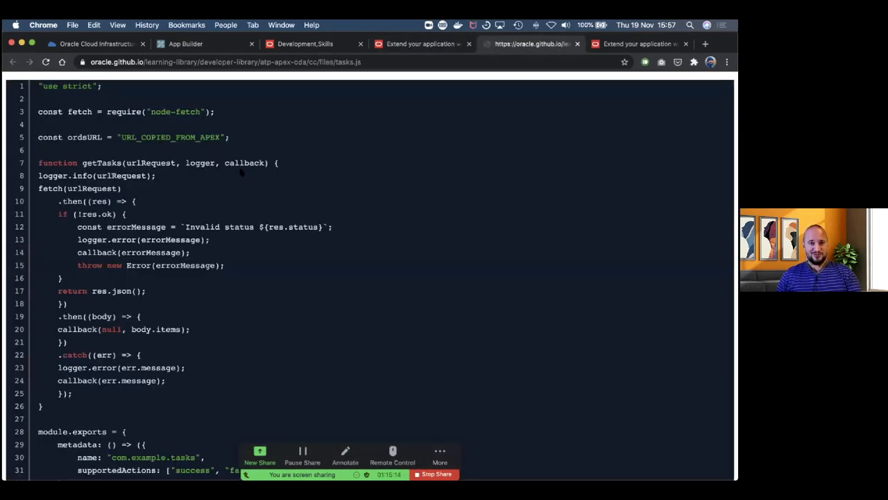
- Select the complete tasks.js source code, from "use strict" to the closing line 45, and copy it
key("super+a")
left_click(166, 139)
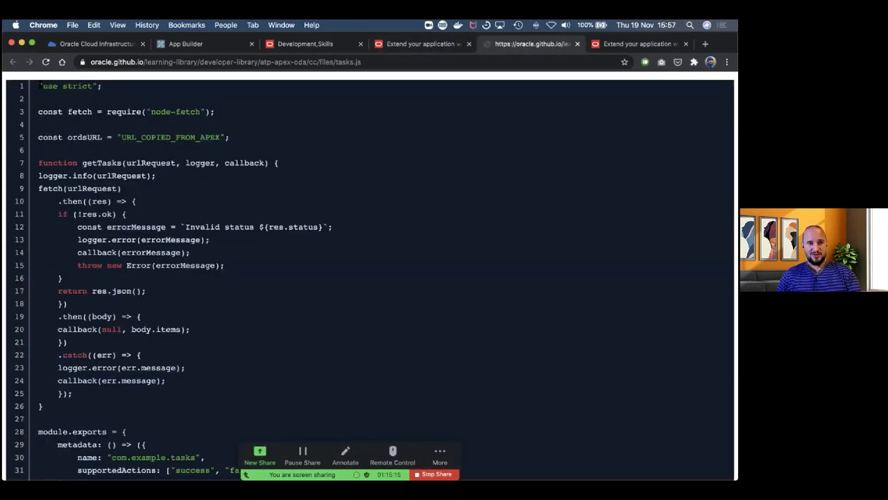
left_click_drag(36, 81, 211, 475)
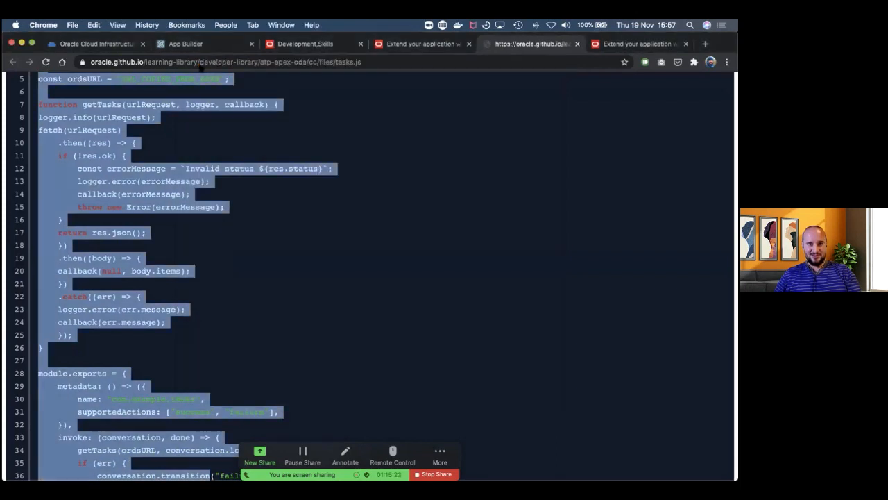
left_click(201, 66)
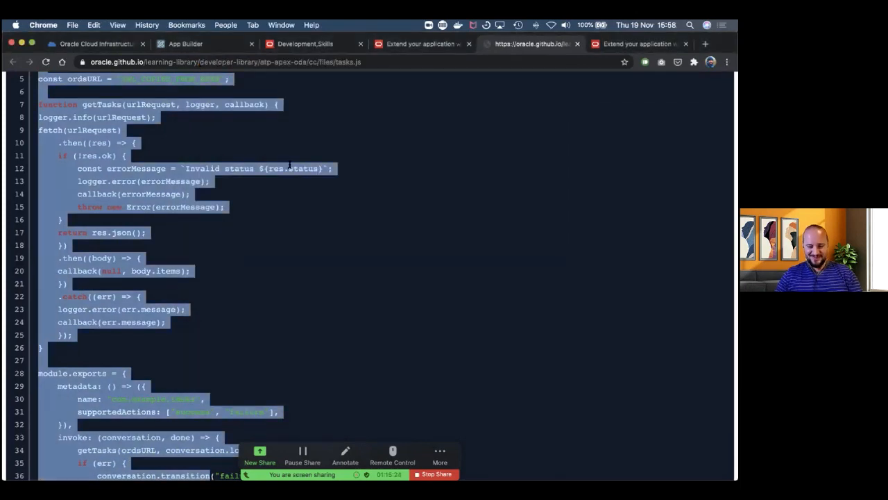
scroll(292, 166, "down", 5)
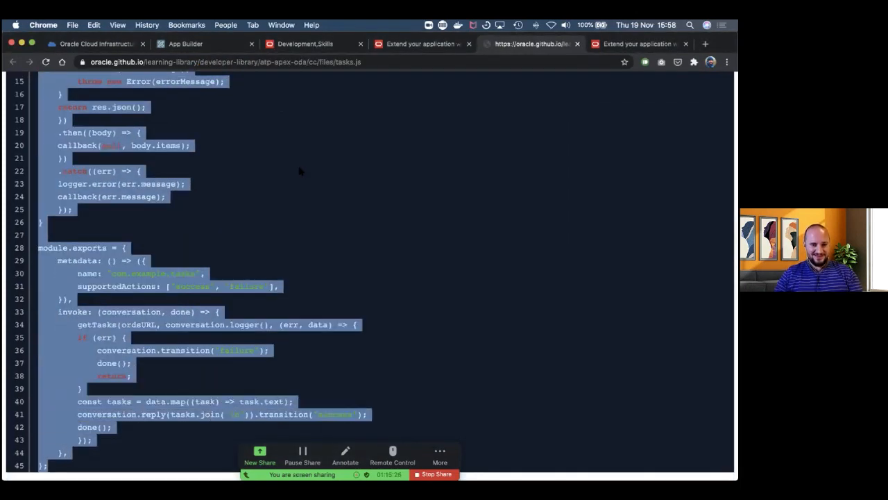
- Return to the lab guide, switch to iTerm2 and open components/tasks.js with vim
left_click(321, 47)
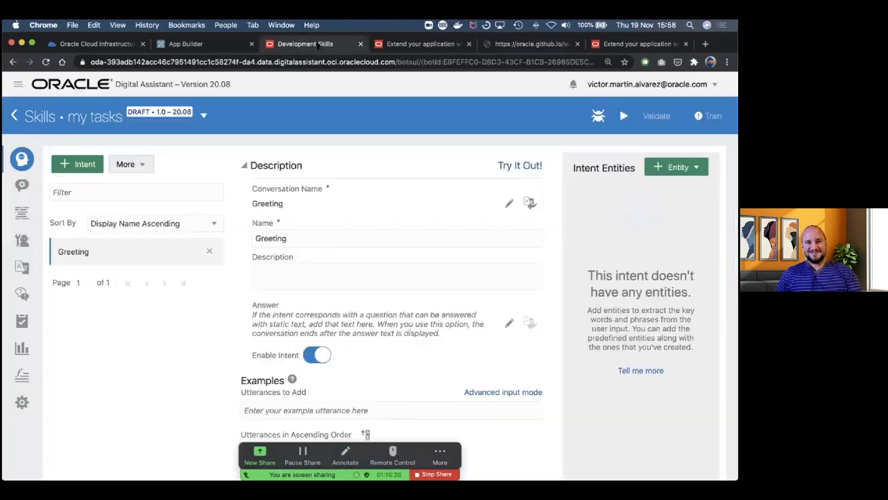
left_click(413, 45)
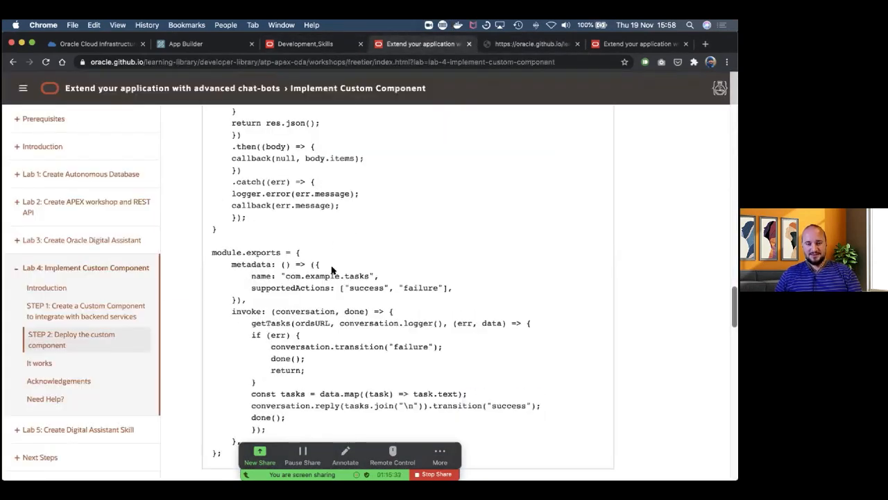
key("super+Tab")
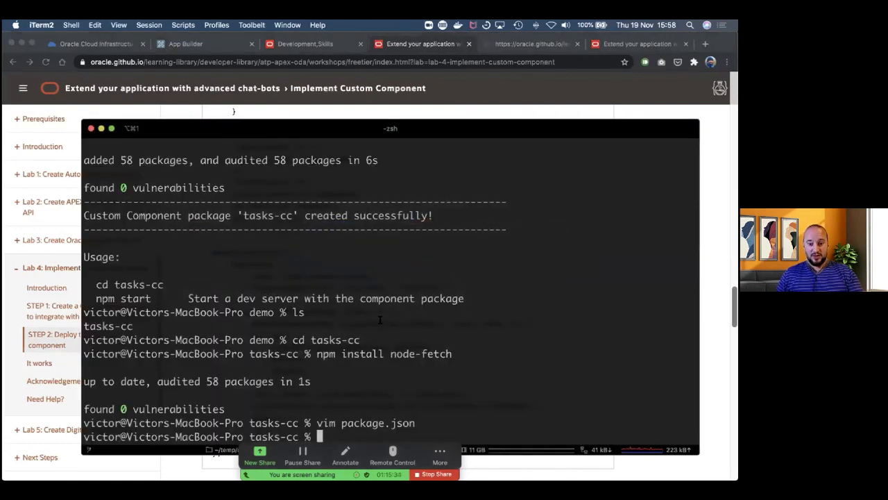
type("vim c")
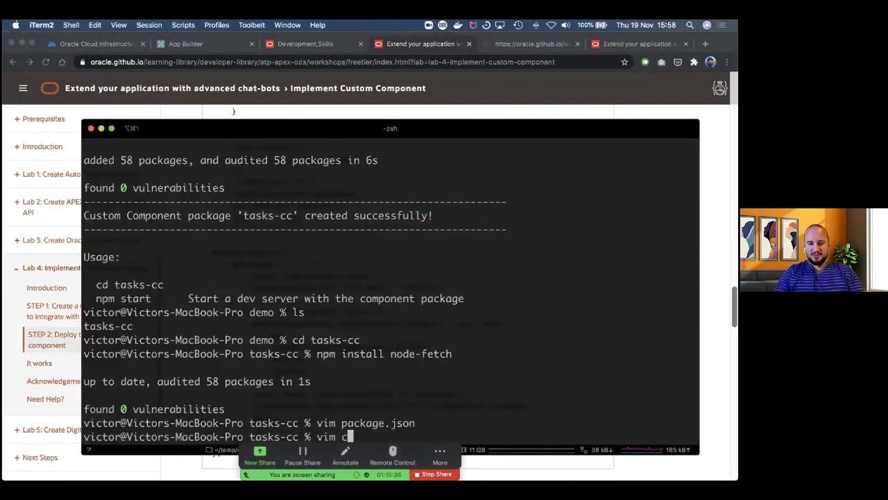
type("omponents/tasks.js")
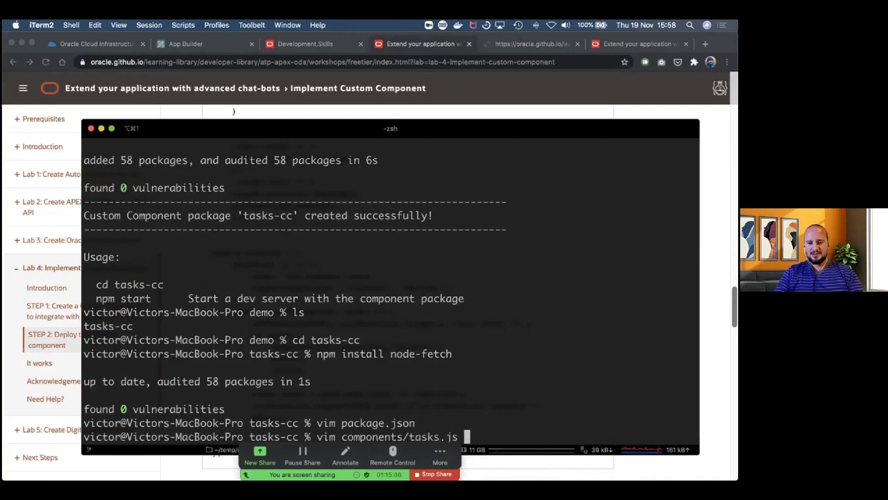
key("Return")
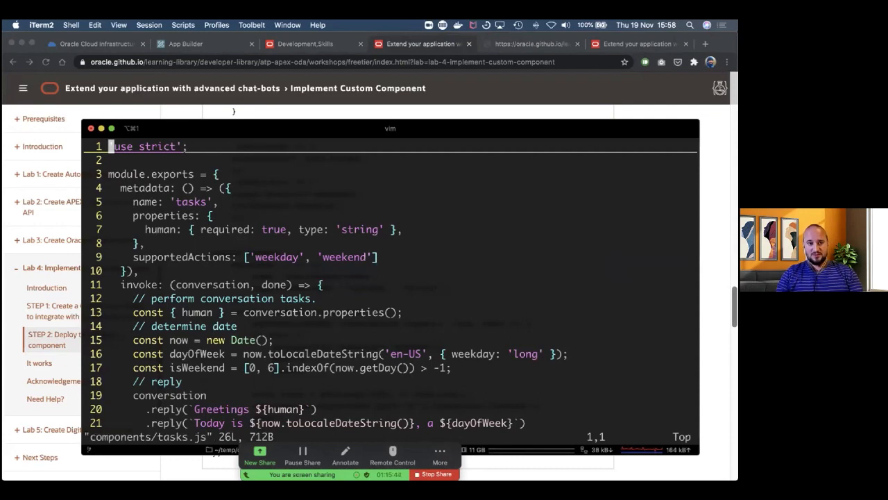
- Delete all of the generated template code from components/tasks.js
scroll(398, 297, "down", 4)
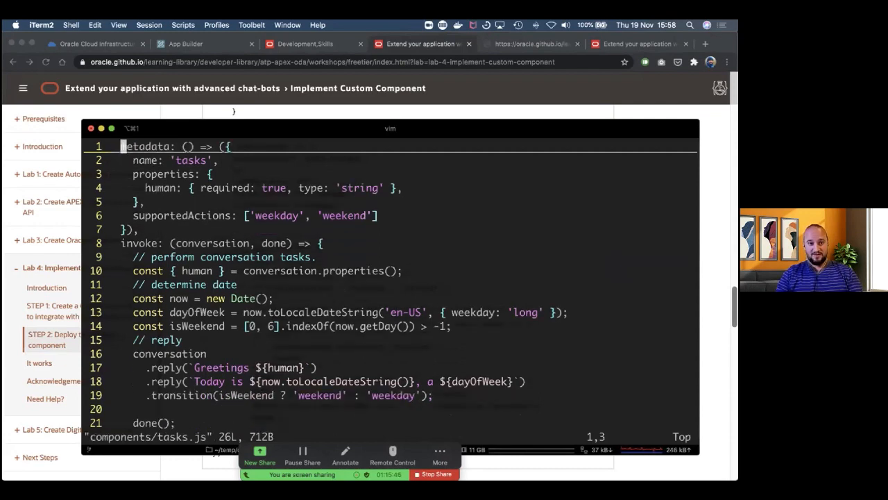
scroll(398, 297, "down", 4)
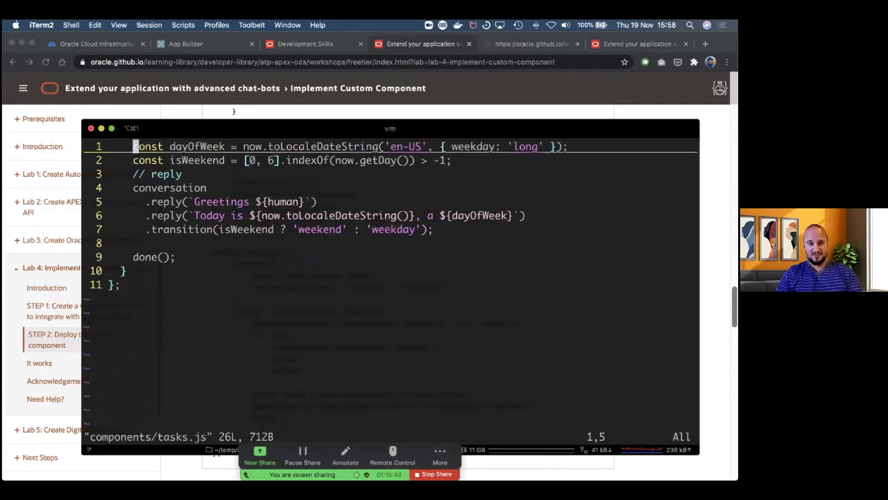
key("d")
key("d")
key("d")
key("d")
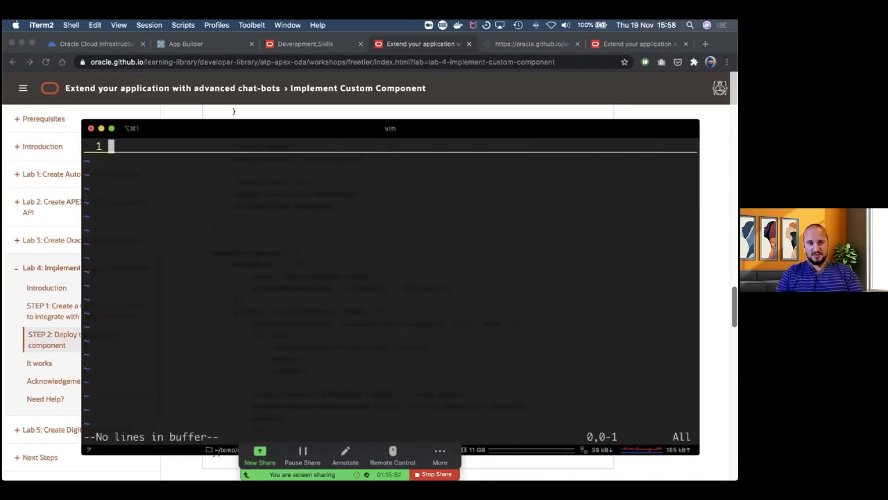
- Paste the copied component code into the empty tasks.js, save the file and exit vim
key("i")
key("cmd+v")
key("Escape")
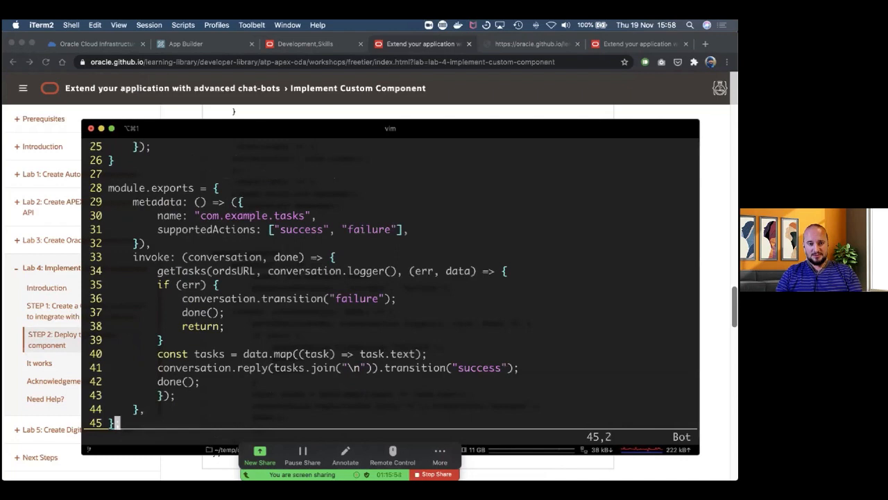
key("super+u")
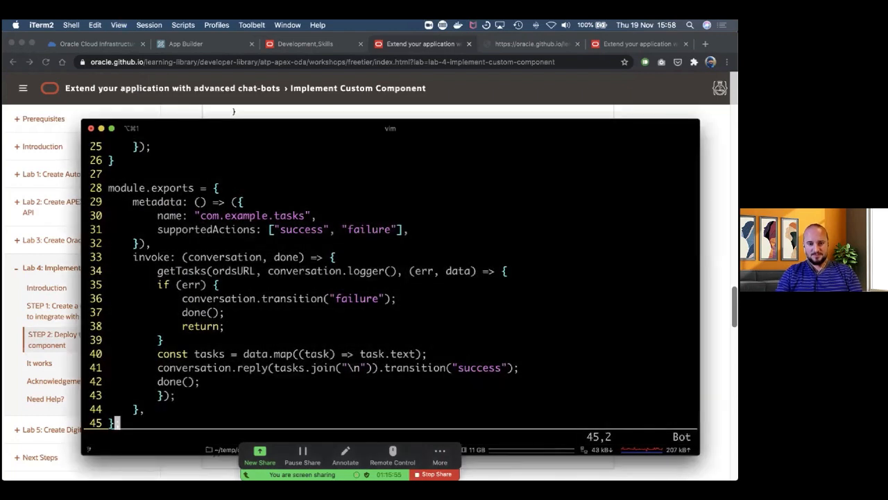
key("super+u")
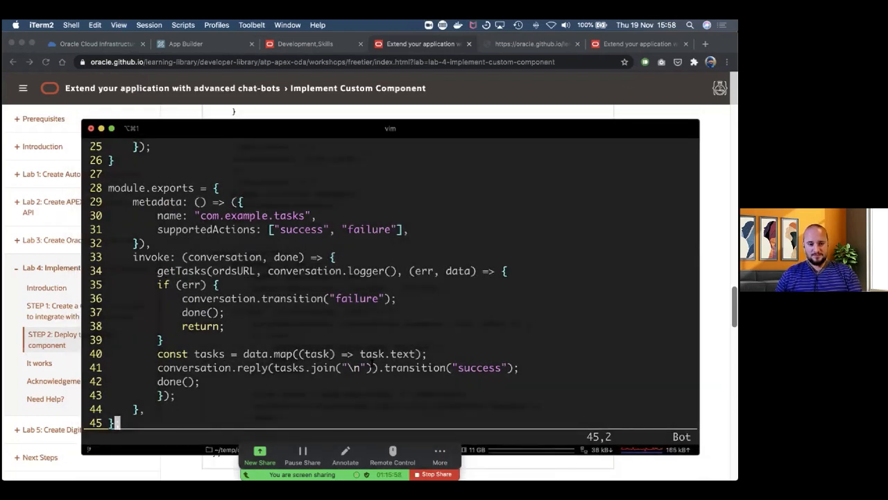
scroll(393, 317, "up", 5)
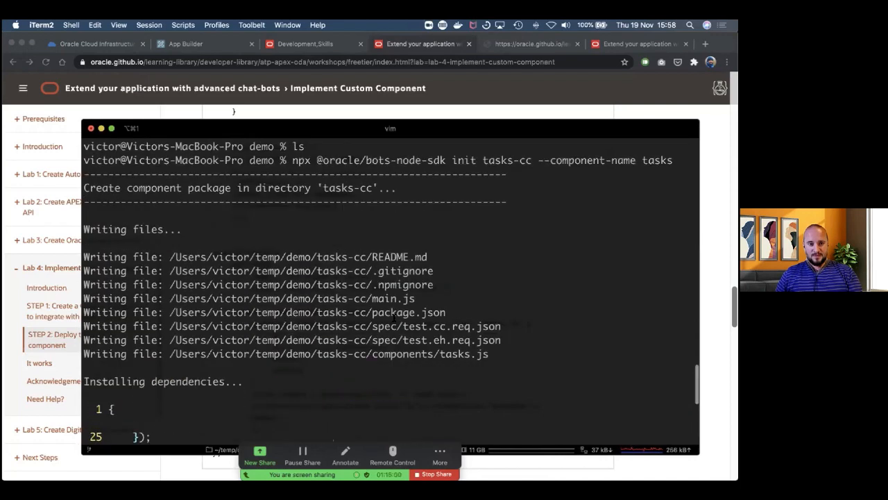
scroll(394, 318, "down", 5)
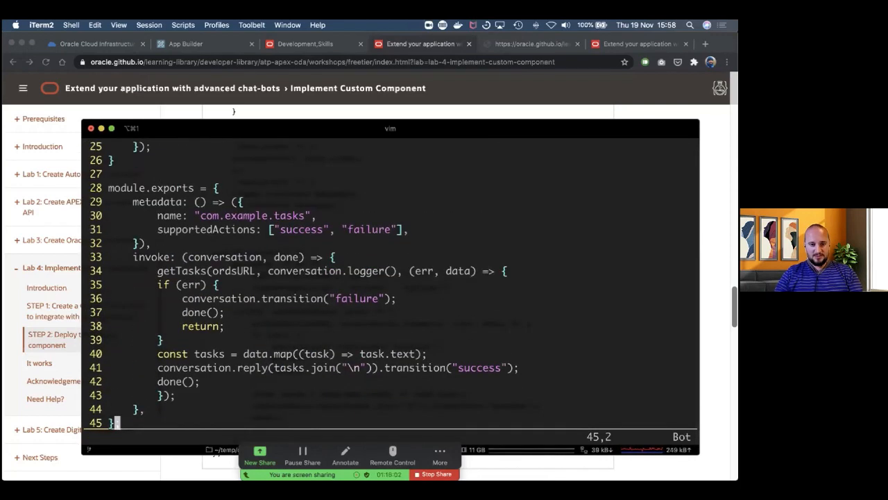
type(":wq")
key("Return")
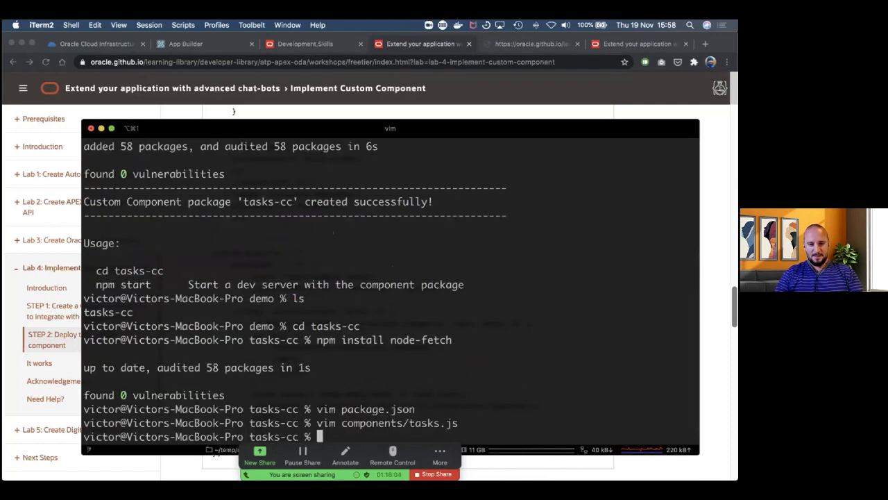
- Reopen components/tasks.js in vim and delete every line of the pasted code
type("vim")
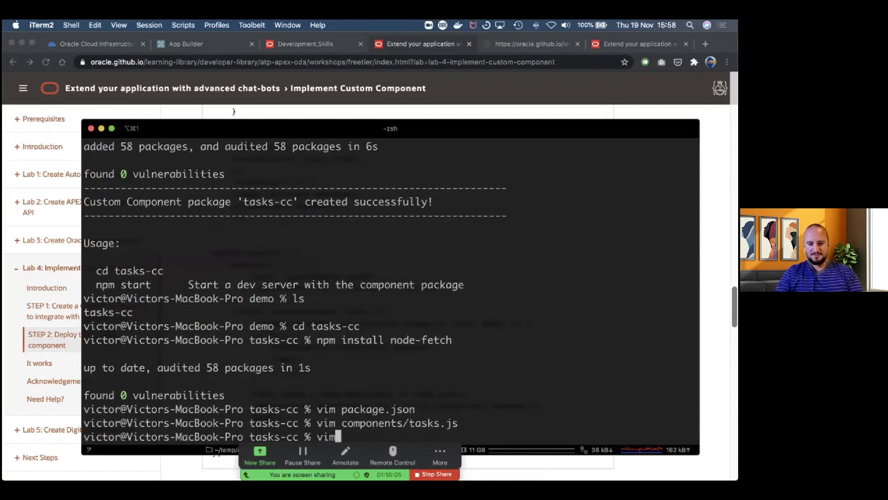
type(" components/t")
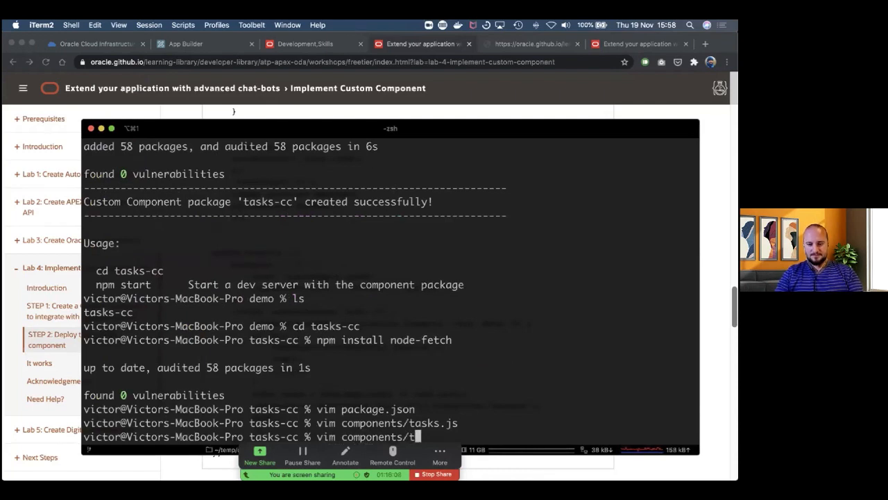
key("Tab")
key("Return")
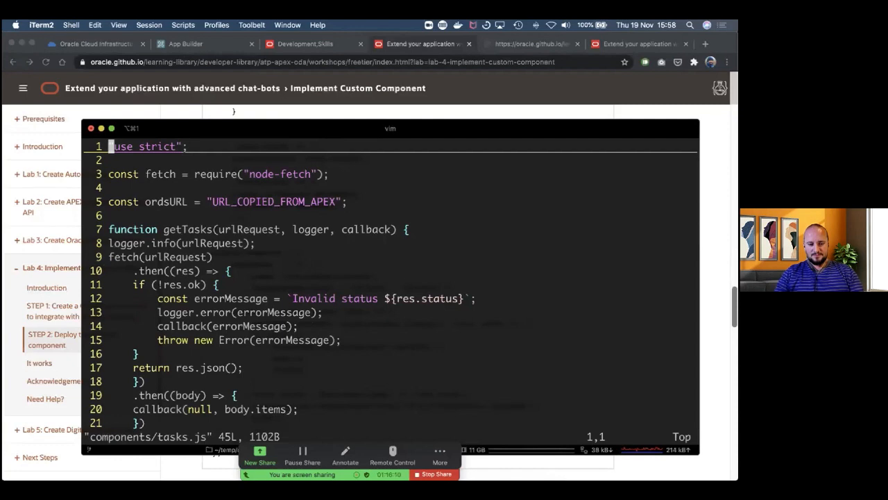
key("d")
key("d")
key("d")
key("d")
key("d")
key("d")
key("d")
key("d")
key("d")
key("d")
key("d")
key("d")
key("d")
key("d")
key("d")
key("d")
key("d")
key("d")
key("d")
key("d")
key("d")
key("d")
key("d")
key("d")
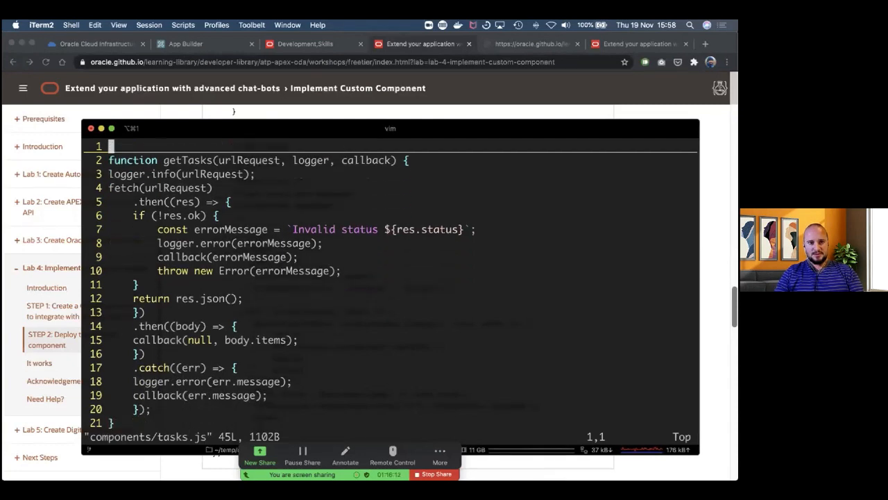
key("d")
key("d")
key("d")
key("d")
key("d")
key("d")
key("d")
key("d")
key("d")
key("d")
key("d")
key("d")
key("d")
key("d")
key("d")
key("d")
key("d")
key("d")
key("d")
key("d")
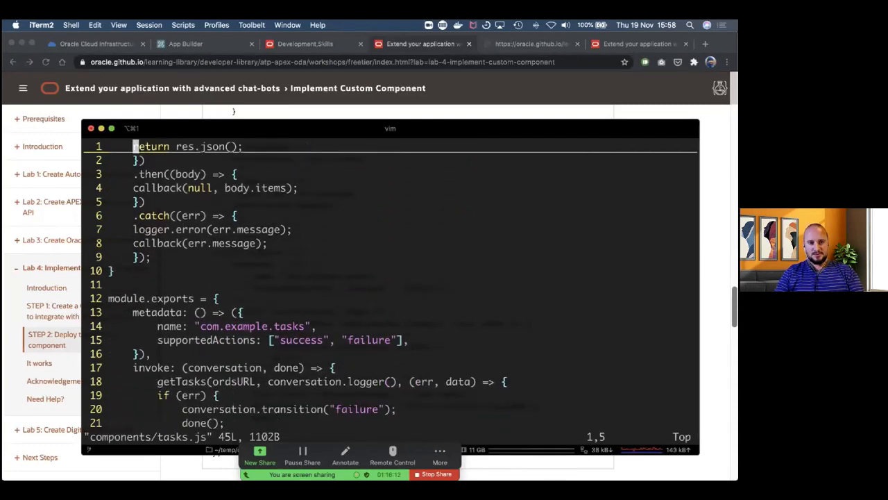
key("d")
key("d")
key("d")
key("d")
key("d")
key("d")
key("d")
key("d")
key("d")
key("d")
key("d")
key("d")
key("d")
key("d")
key("d")
key("d")
key("d")
key("d")
key("d")
key("d")
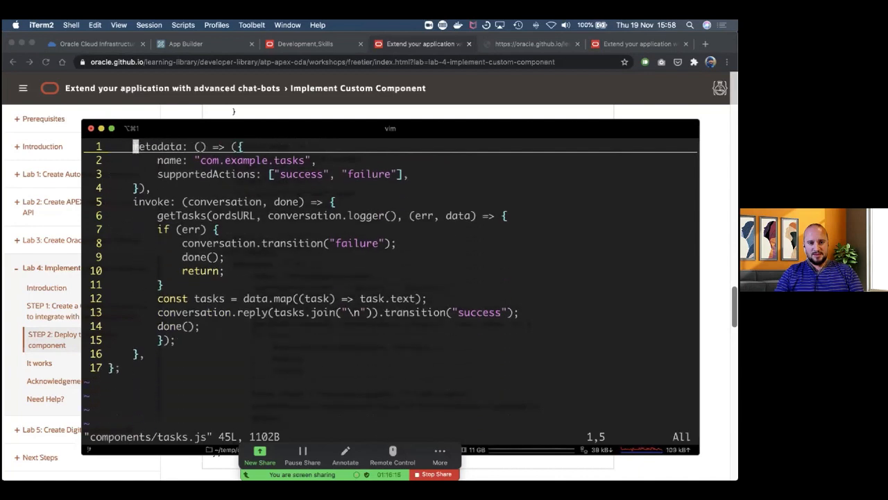
key("d")
key("d")
key("d")
key("d")
key("d")
key("d")
key("d")
key("d")
key("d")
key("d")
key("d")
key("d")
key("d")
key("d")
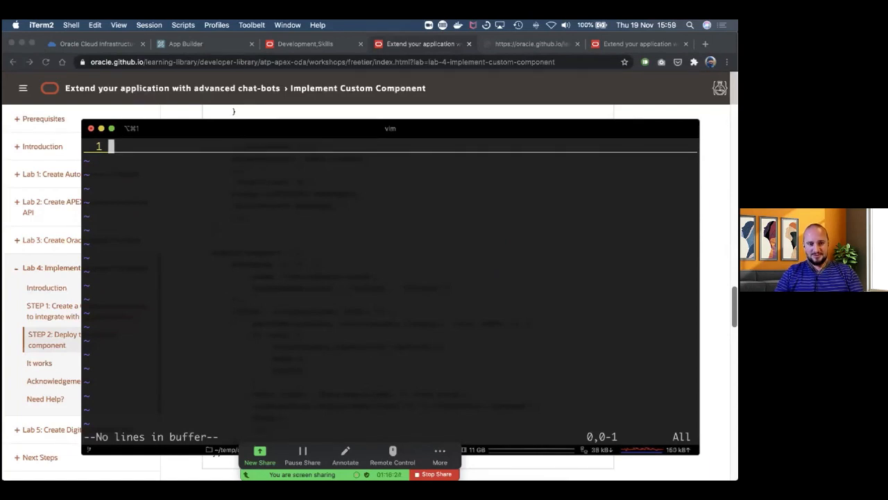
- Paste the component code into tasks.js again, write the file and quit vim
key("super+v")
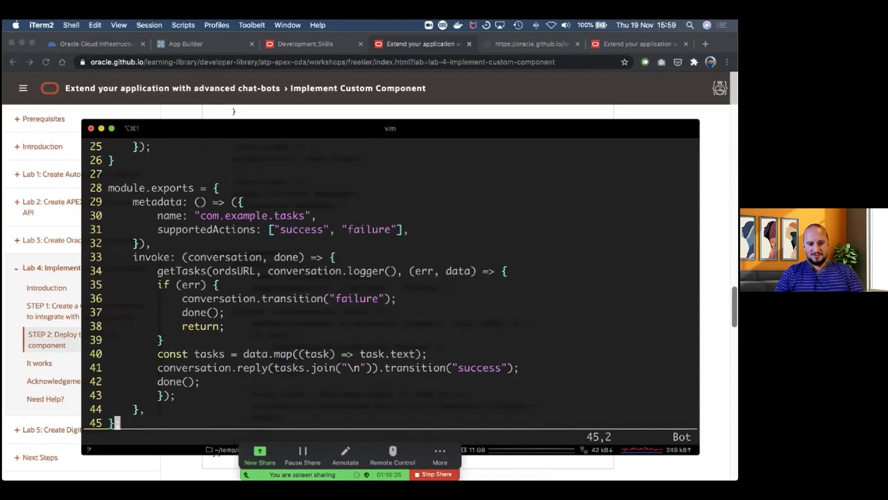
type(":wq")
key("Return")
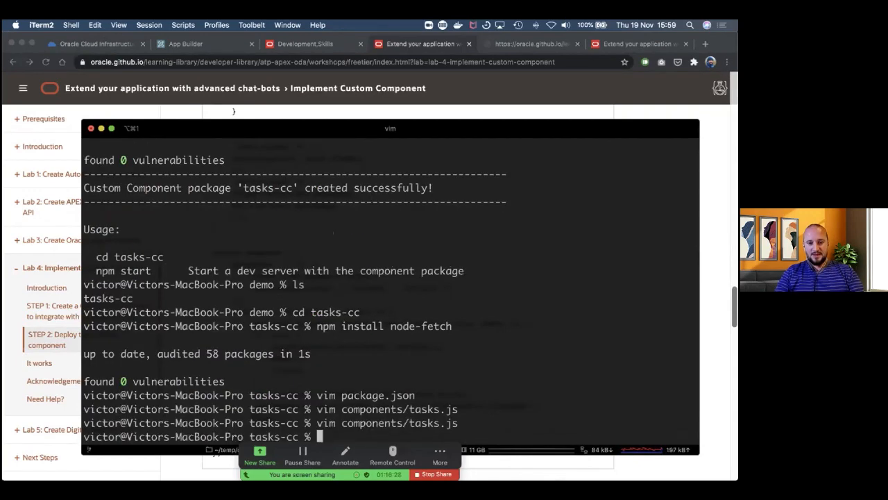
- Switch to the lab guide in Chrome and read how to set ordsURL from the APEX handler's full URL
key("super+Tab")
scroll(359, 355, "down", 5)
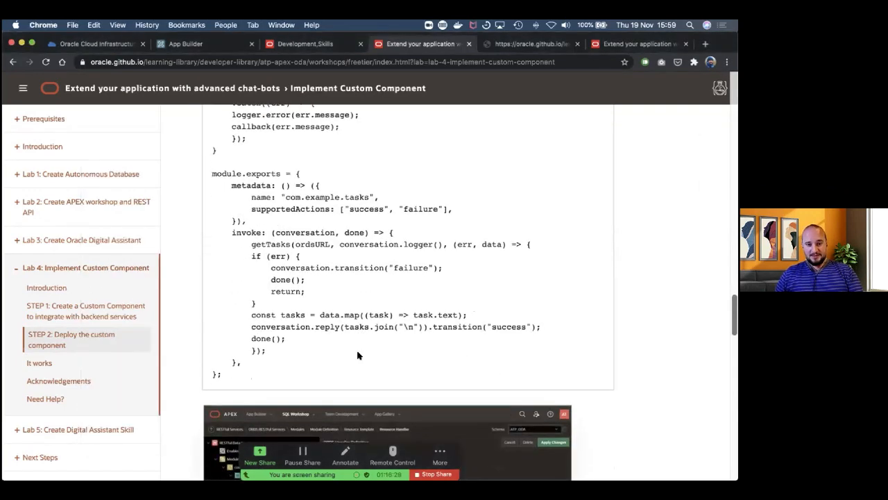
scroll(359, 355, "down", 4)
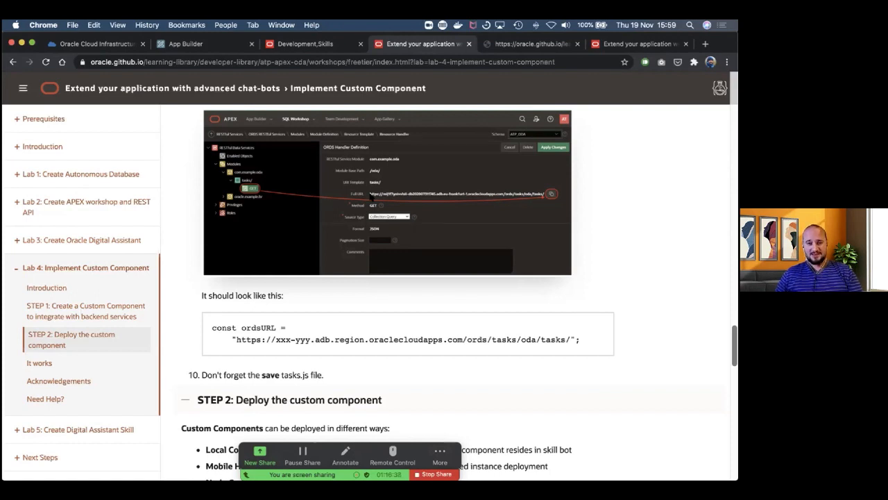
- Switch to APEX and open the RESTful Services page of SQL Workshop
left_click(186, 43)
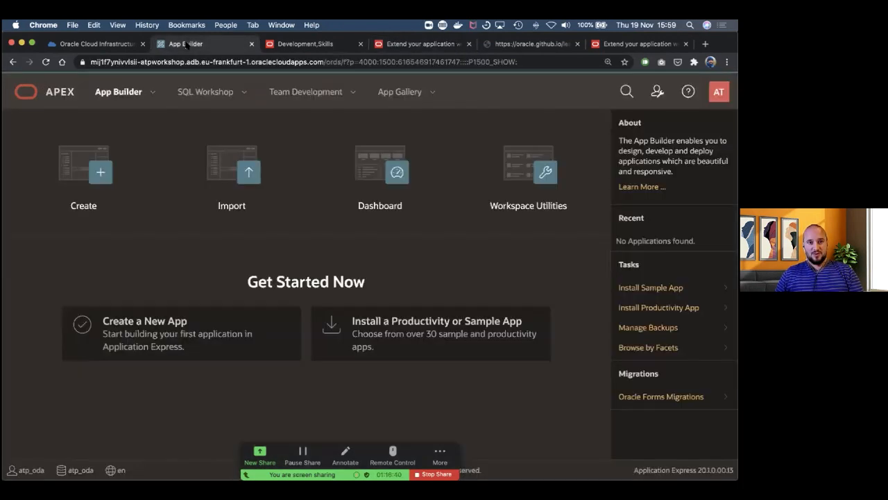
left_click(243, 93)
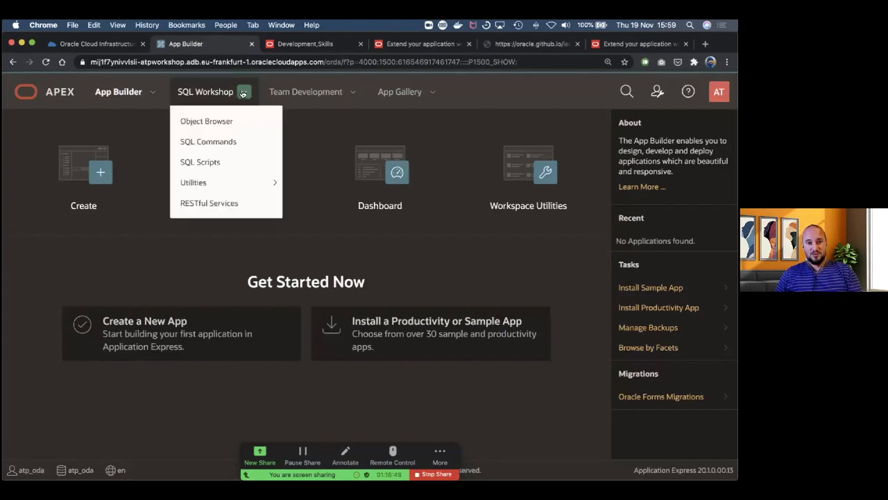
left_click(222, 205)
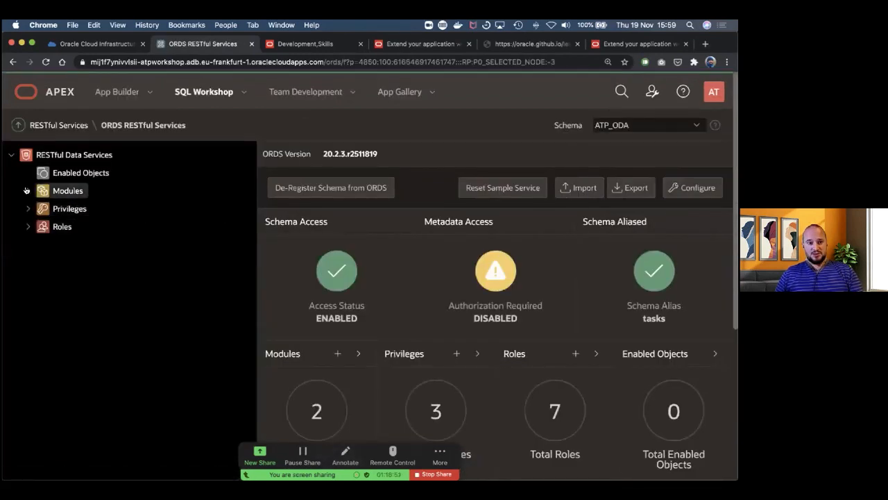
- Open the GET handler of the tasks/ template in the com.example.oda module and copy its full URL
left_click(26, 190)
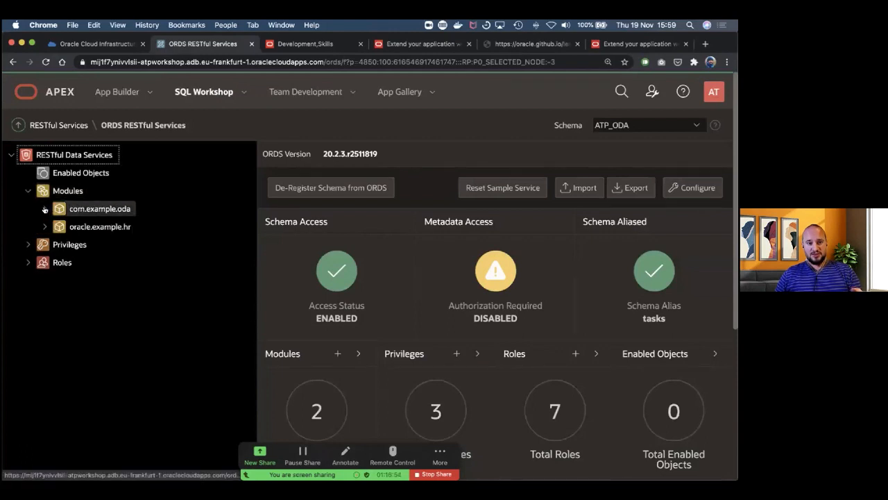
left_click(43, 209)
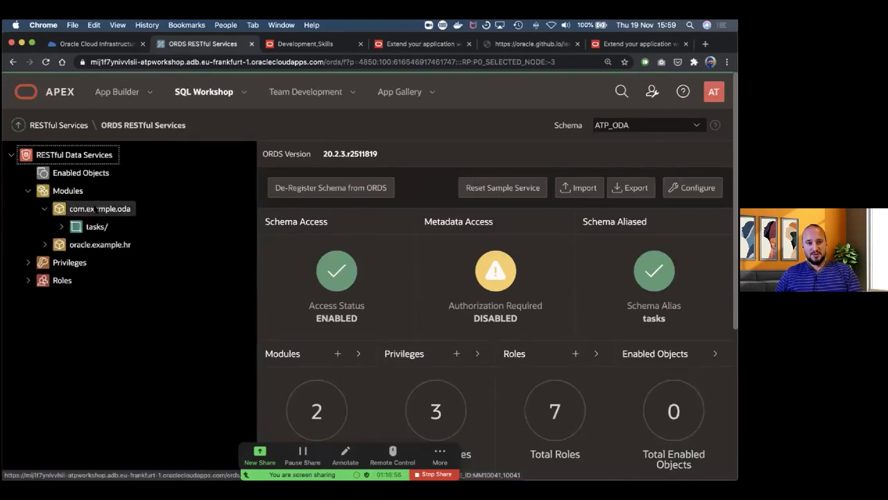
left_click_drag(93, 209, 76, 229)
left_click(62, 226)
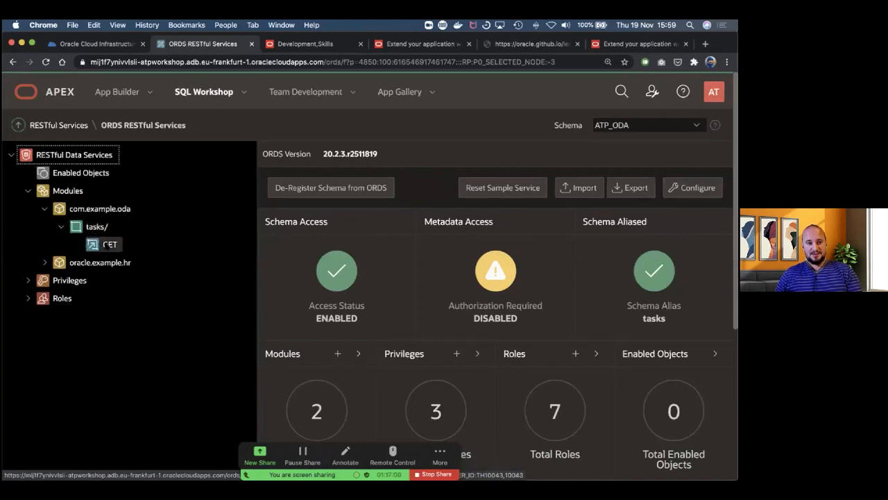
left_click(105, 246)
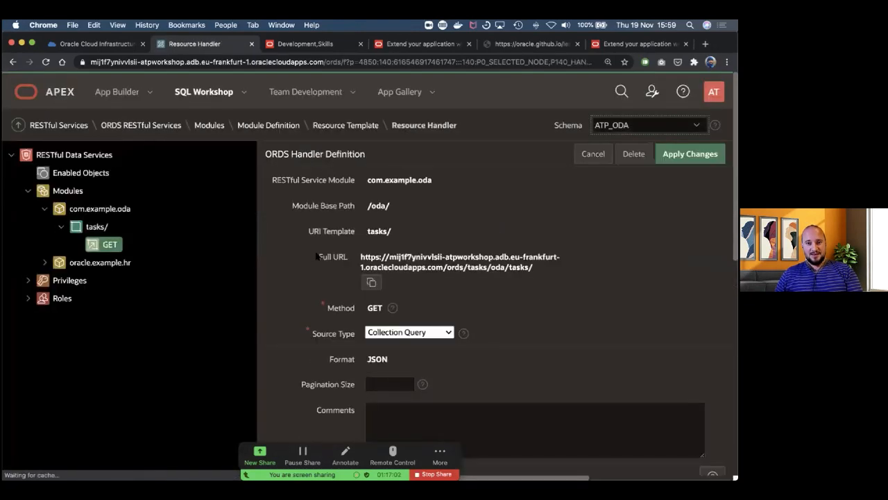
left_click(371, 282)
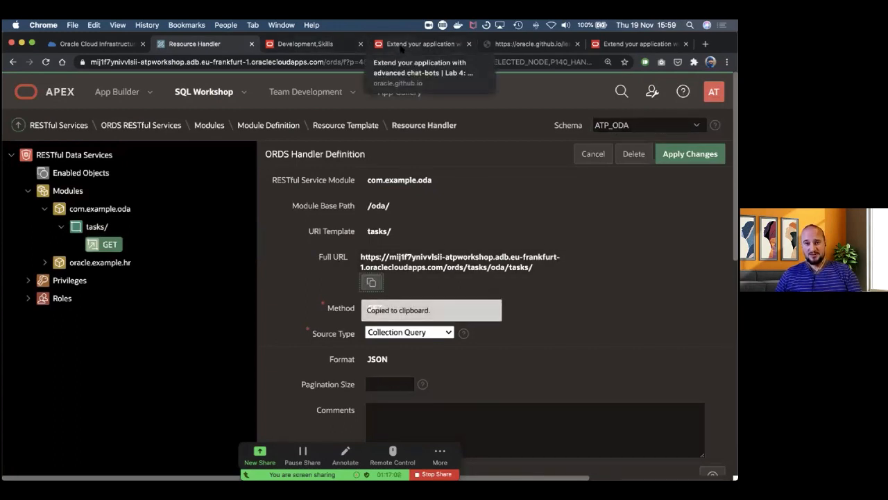
- Switch to the iTerm2 terminal and open components/tasks.js in vim
key("super+Tab")
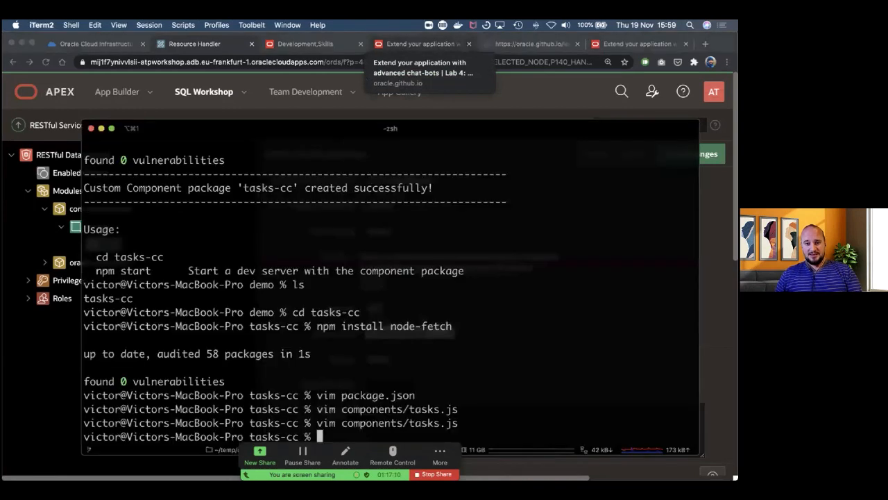
type("vim com")
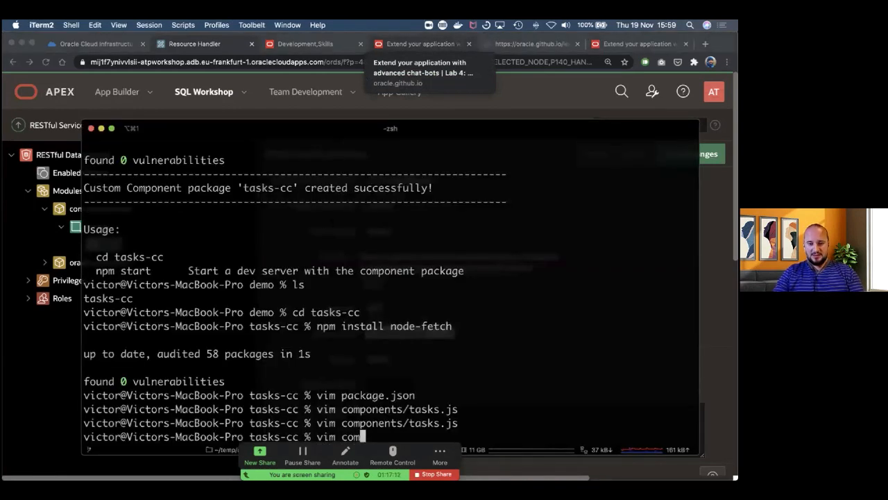
key("Tab")
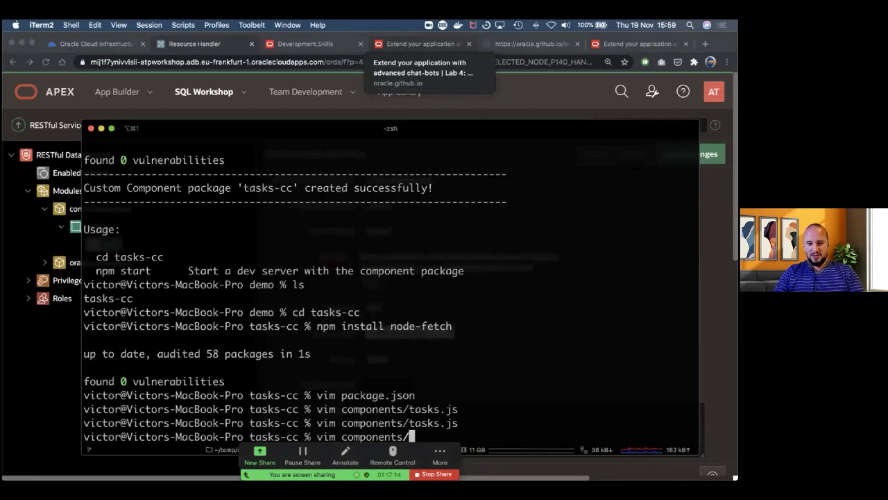
type("tas")
key("Tab")
key("Return")
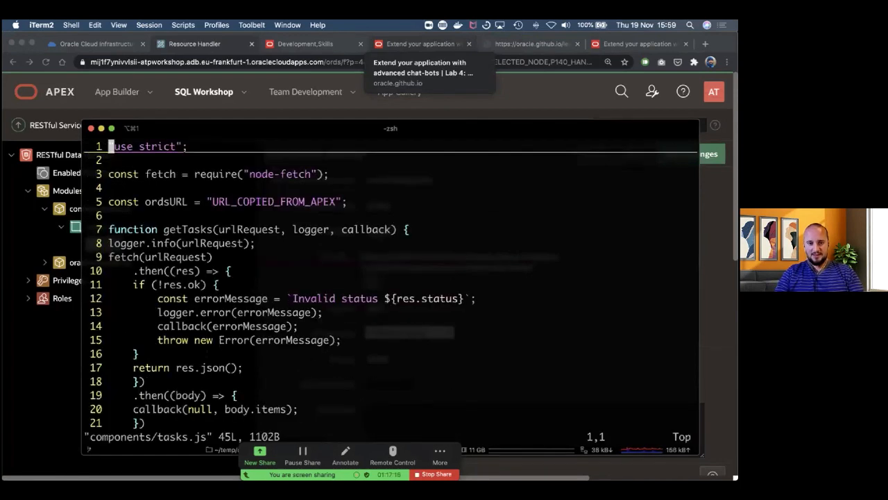
- Delete the URL_COPIED_FROM_APEX placeholder between the quotes of the ordsURL constant on line 5
key("Down")
key("Down")
key("Down")
key("Down")
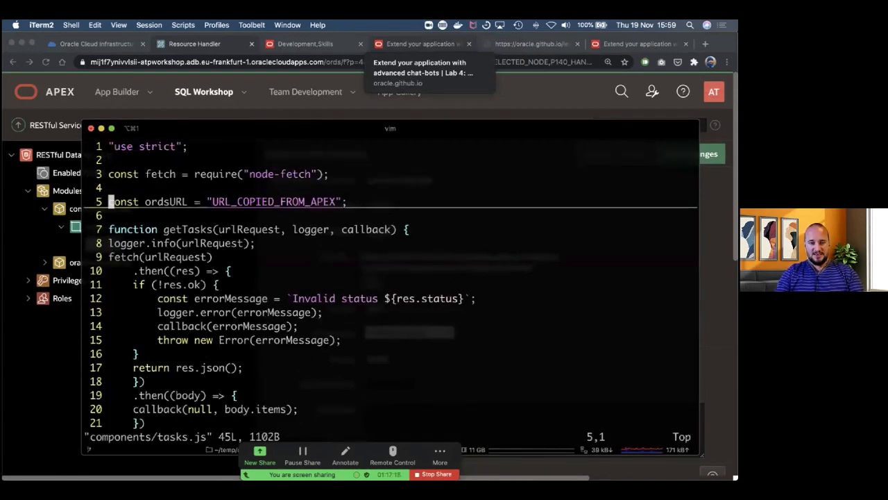
key("Right")
key("Right")
key("Right")
key("Right")
key("Right")
key("Right")
key("Right")
key("Right")
key("Right")
key("Right")
key("Right")
key("Right")
key("Right")
key("Right")
key("Right")
key("Right")
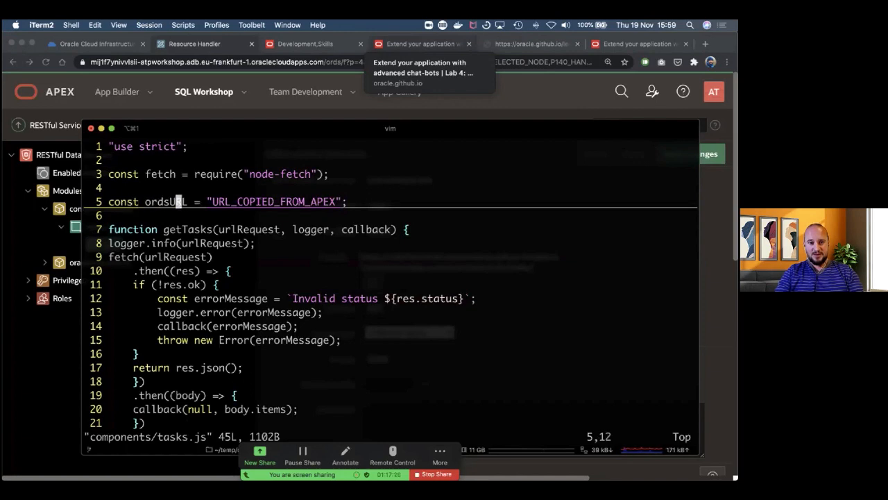
key("Right")
key("Right")
key("Right")
key("Right")
key("Right")
key("Right")
key("Right")
key("Right")
key("Right")
key("Right")
key("Right")
key("Right")
key("Right")
key("Right")
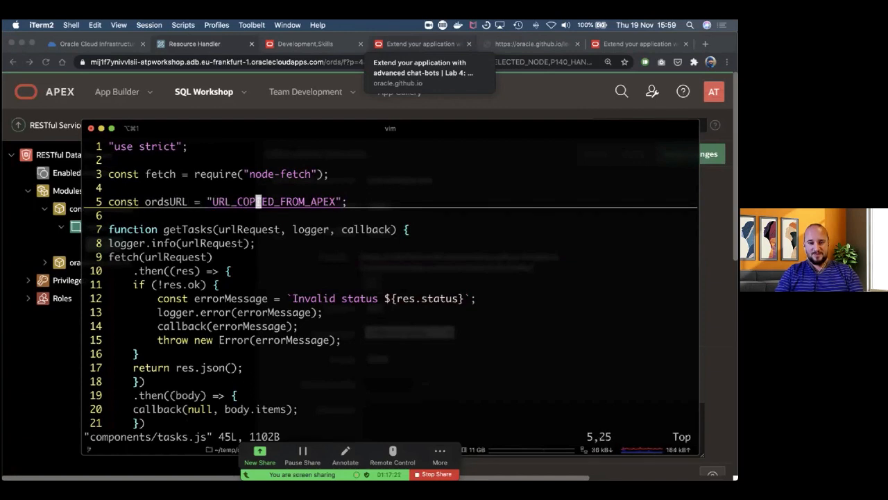
key("Right")
key("Right")
key("Right")
key("Right")
key("Right")
key("Right")
key("Right")
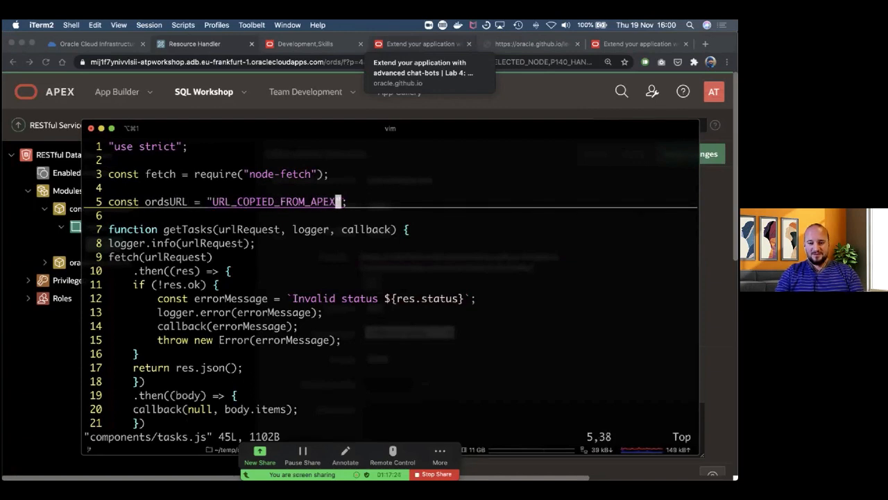
key("i")
key("BackSpace")
key("BackSpace")
key("BackSpace")
key("BackSpace")
key("BackSpace")
key("BackSpace")
key("BackSpace")
key("BackSpace")
key("BackSpace")
key("BackSpace")
key("BackSpace")
key("BackSpace")
key("BackSpace")
key("BackSpace")
key("BackSpace")
key("BackSpace")
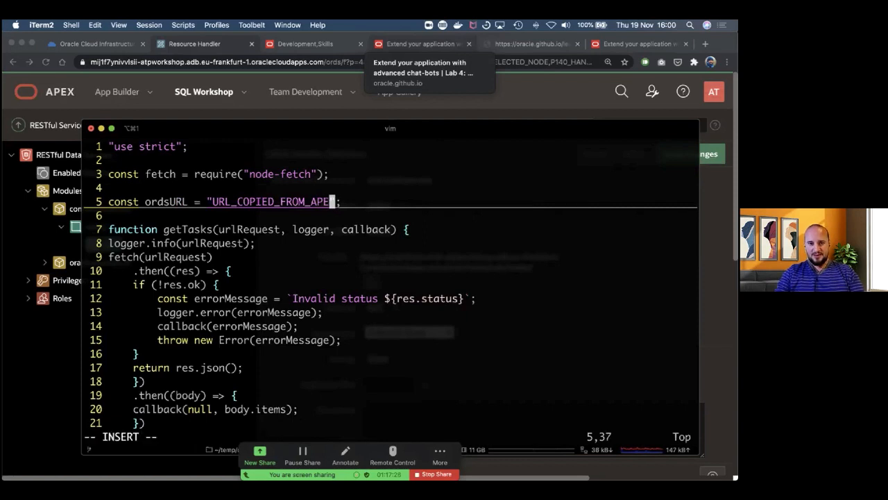
key("BackSpace")
key("BackSpace")
key("BackSpace")
key("BackSpace")
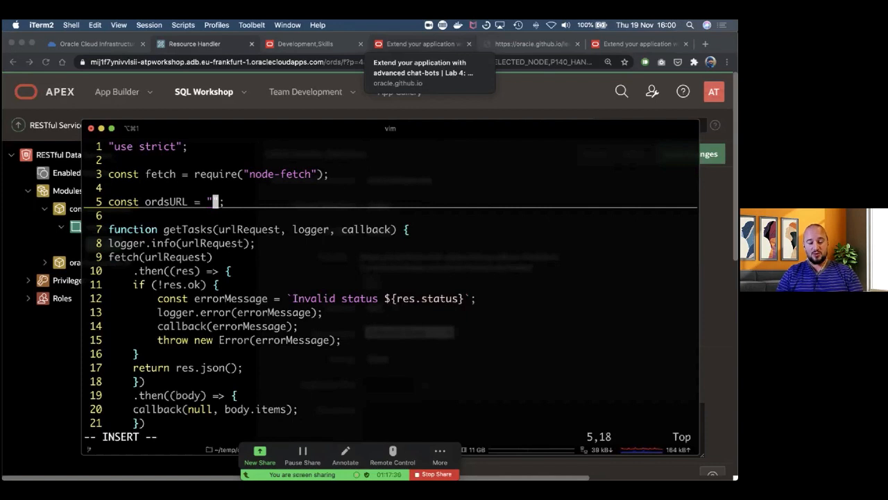
- Paste the copied APEX handler URL as the ordsURL value, save tasks.js and quit vim
key("super+v")
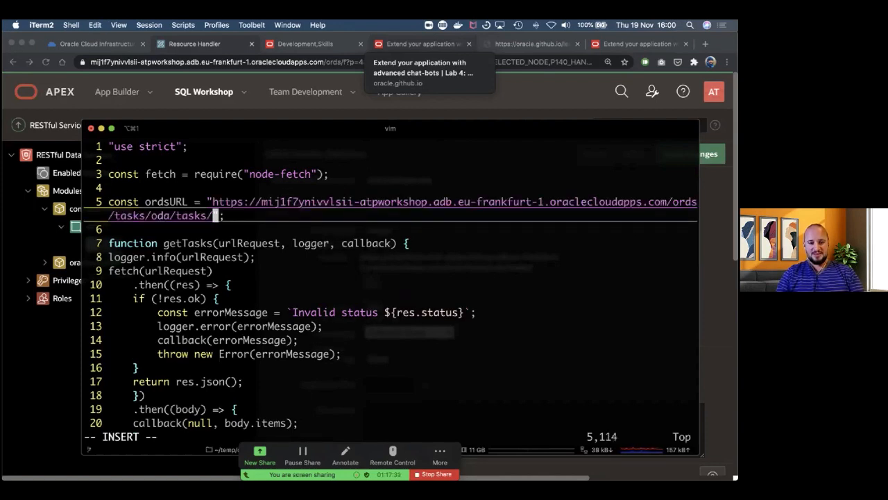
key("Escape")
type(":x")
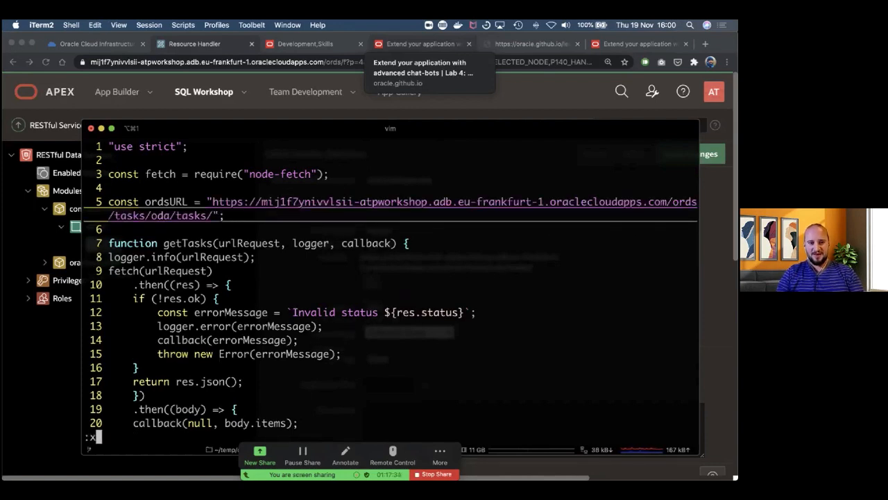
key("Return")
- Switch to the Lab 4 guide in Chrome and read how to package the custom component with npm pack and which file it produces
left_click(409, 46)
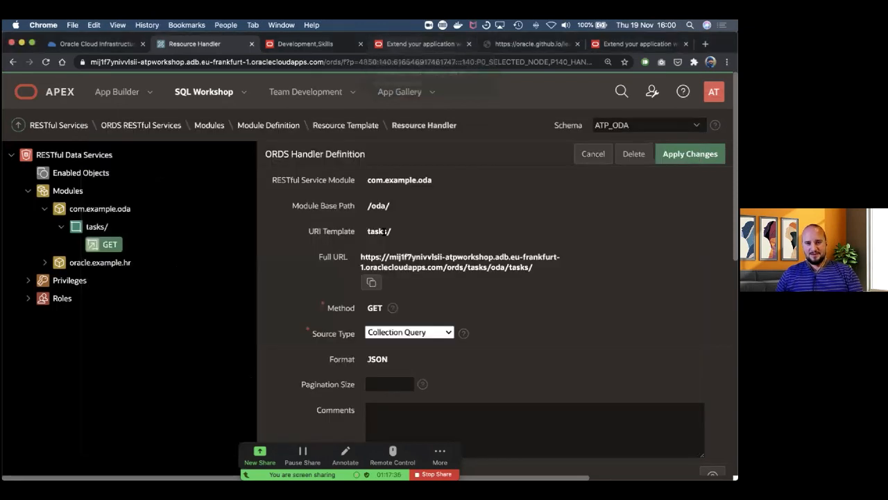
left_click(415, 46)
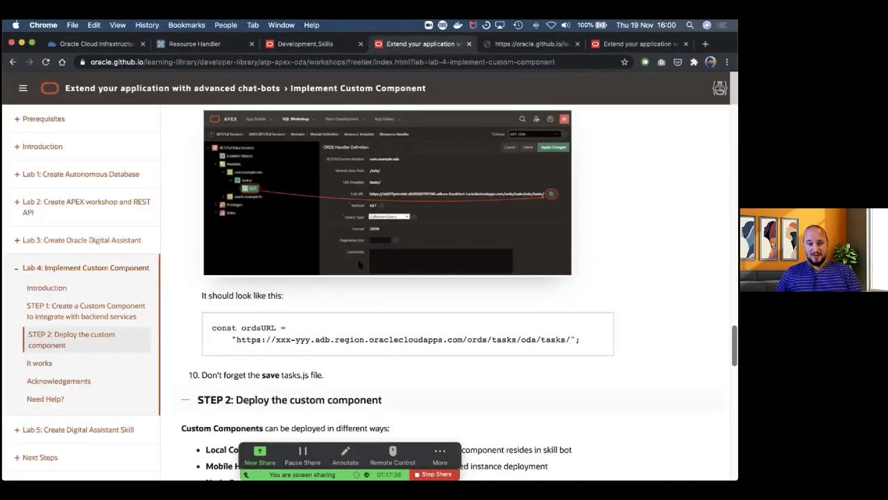
scroll(361, 290, "down", 5)
scroll(361, 289, "down", 5)
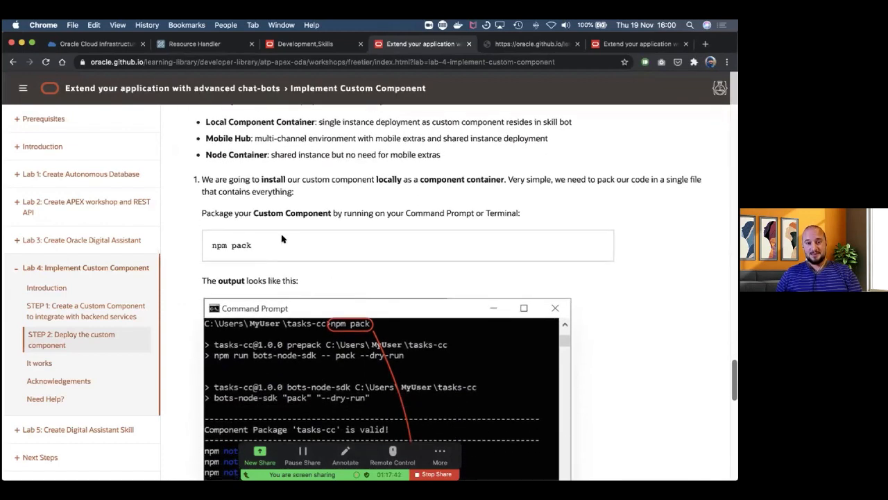
scroll(285, 239, "down", 1)
left_click_drag(212, 203, 255, 204)
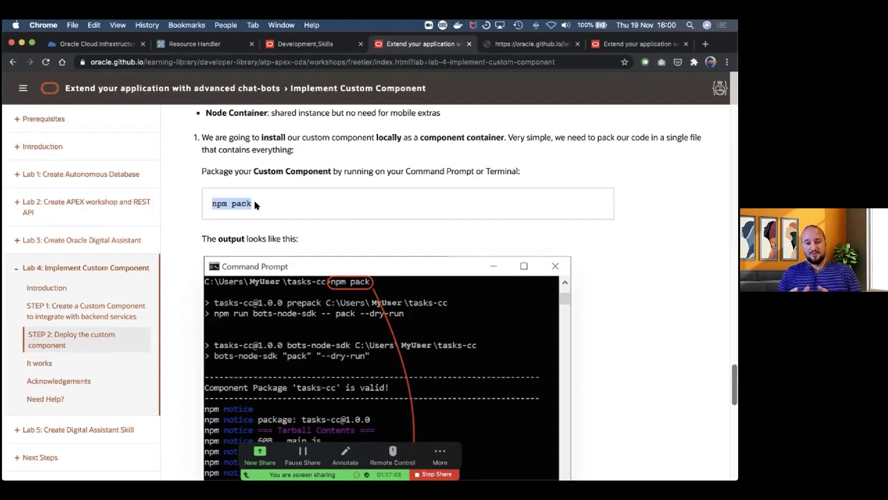
scroll(255, 205, "down", 5)
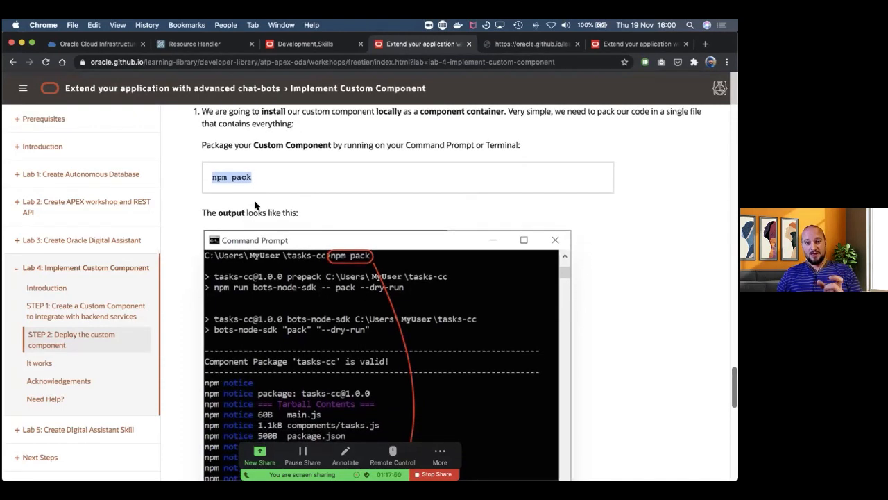
scroll(388, 292, "down", 2)
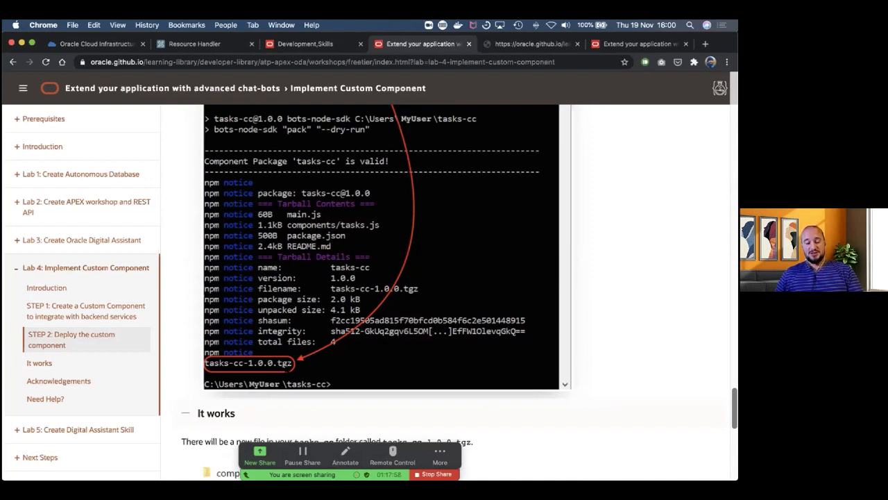
scroll(320, 366, "down", 3)
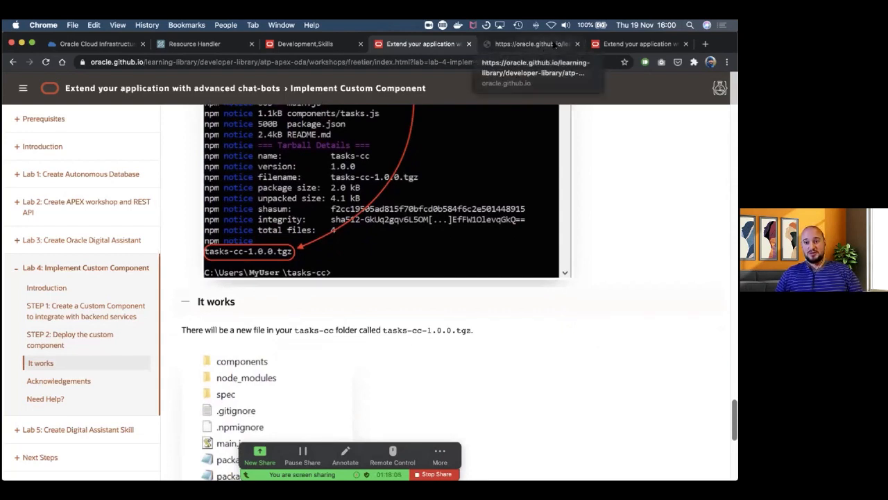
- Close the spare oracle.github.io tab and view STEP 3: Create intents in the Lab 5 guide
left_click(576, 44)
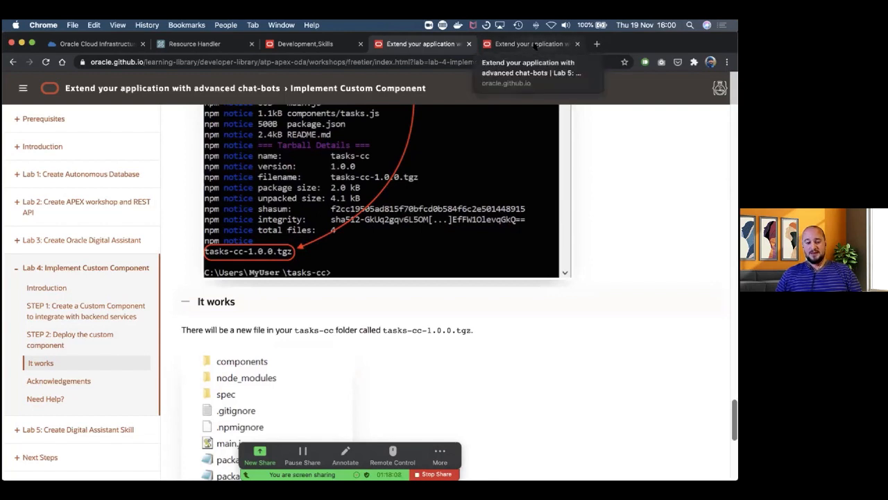
left_click(534, 43)
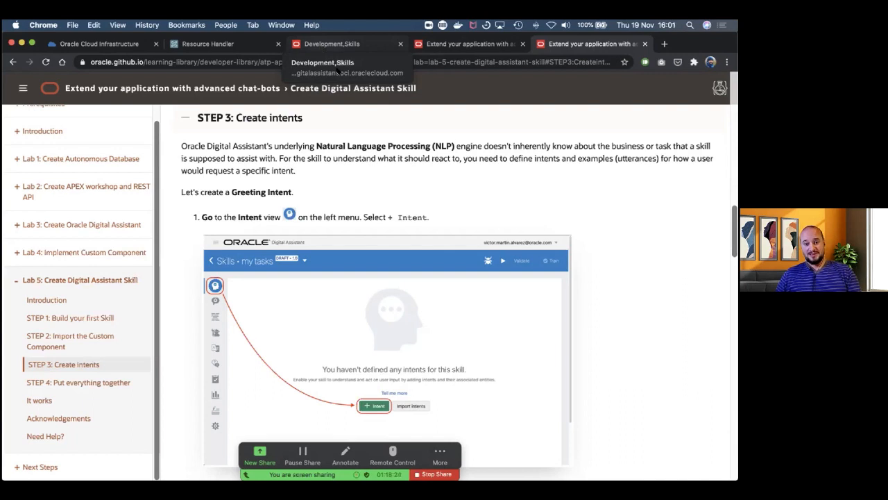
scroll(430, 172, "down", 1)
- Switch to the Digital Assistant skill and add the example utterance "hi amigo" to the Greeting intent
left_click(348, 46)
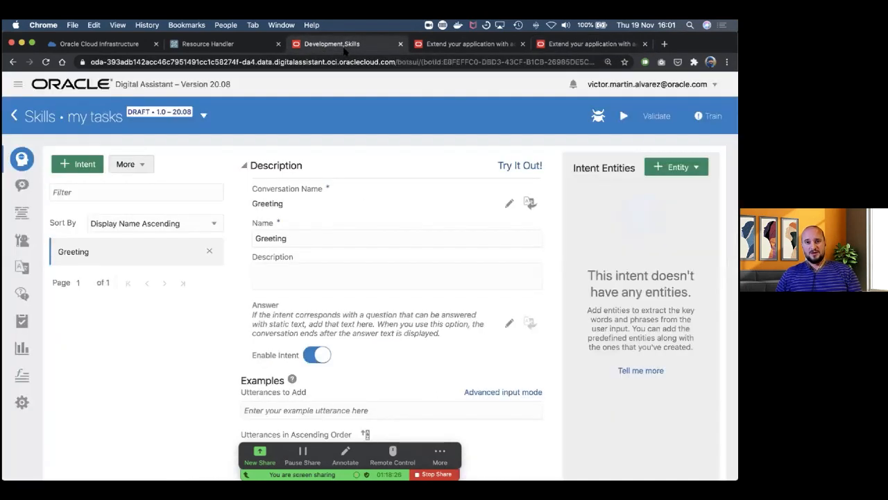
left_click(22, 159)
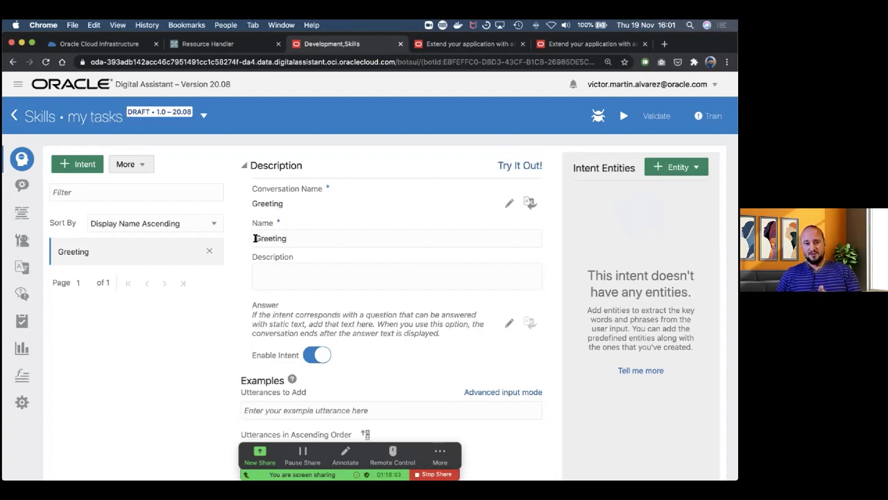
scroll(306, 256, "down", 3)
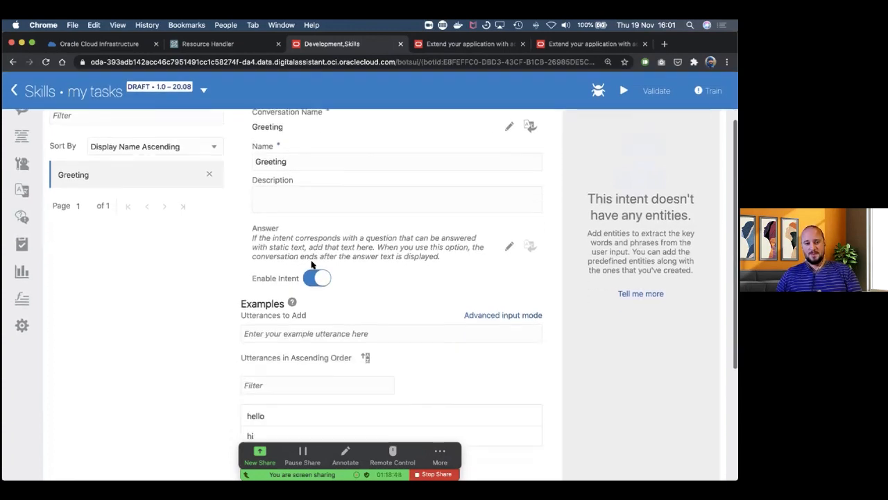
scroll(312, 264, "down", 4)
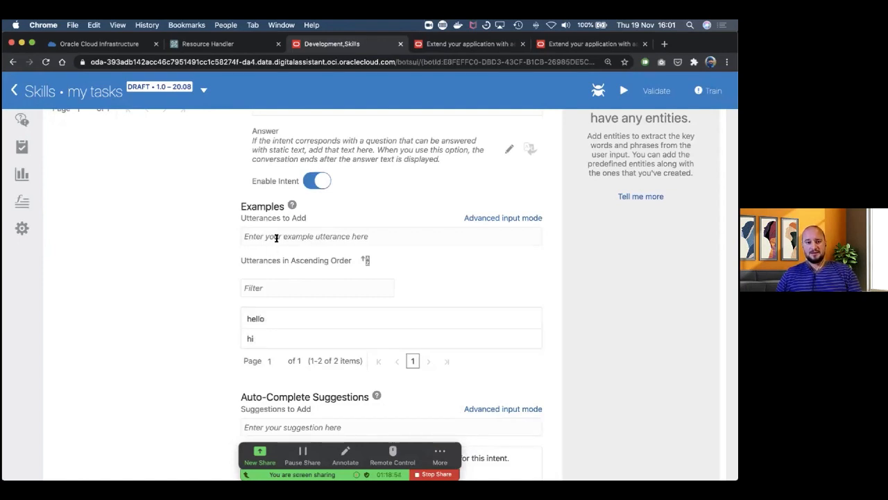
type("hi")
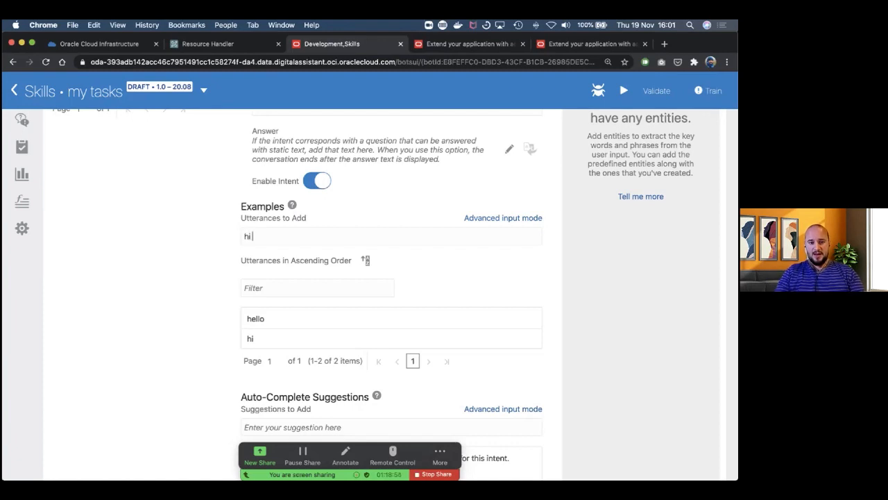
type(" amigo")
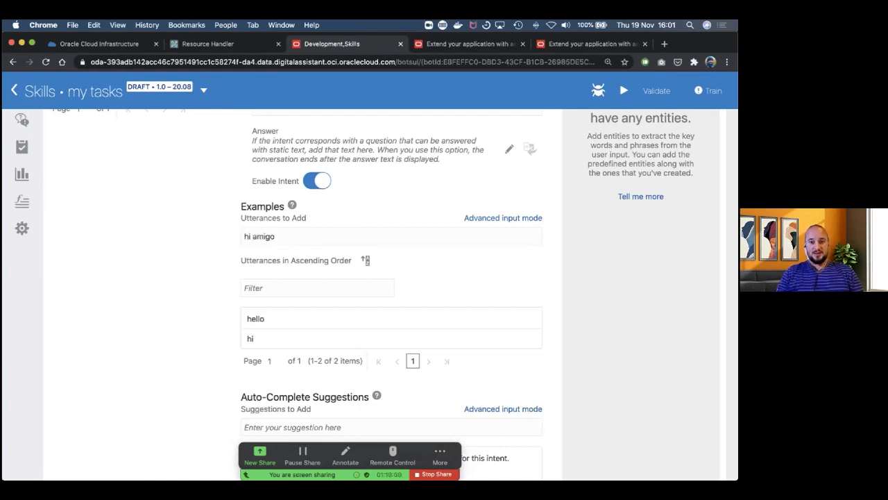
key("Return")
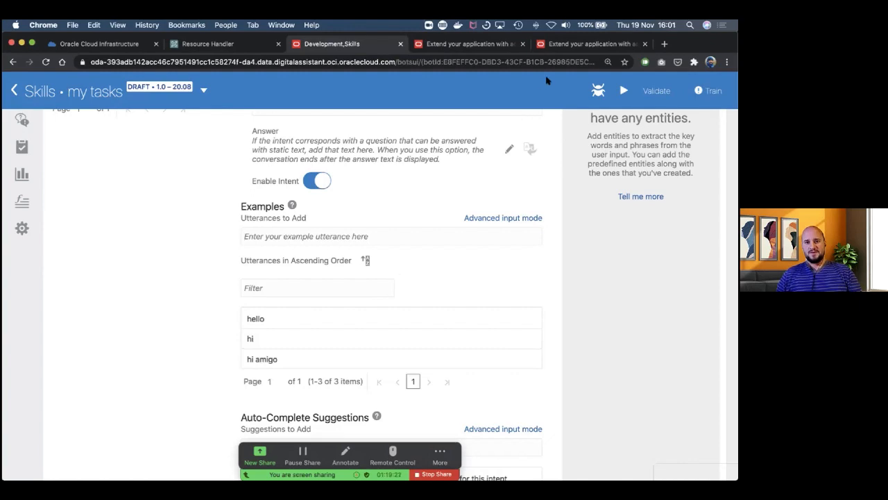
- Read how to add the second intent in the Lab 5 guide and copy its name, ListTasks
left_click(576, 45)
scroll(412, 264, "down", 1)
scroll(412, 264, "down", 10)
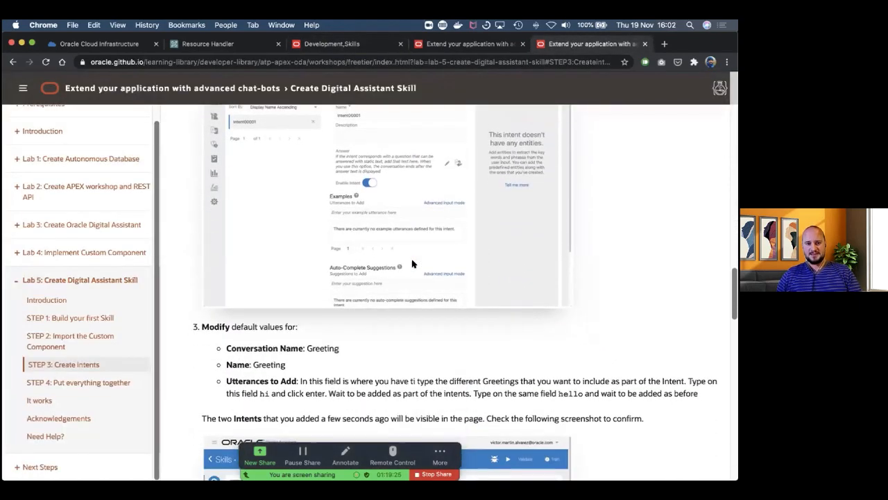
scroll(412, 264, "down", 5)
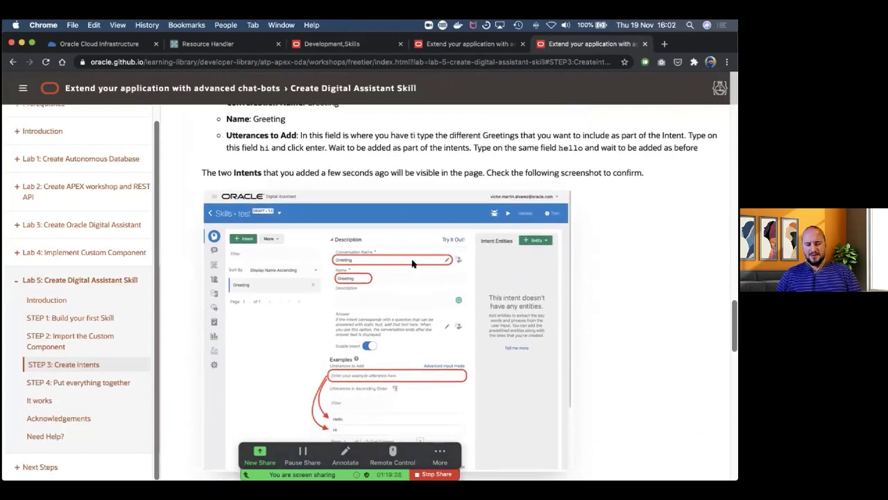
scroll(357, 318, "down", 2)
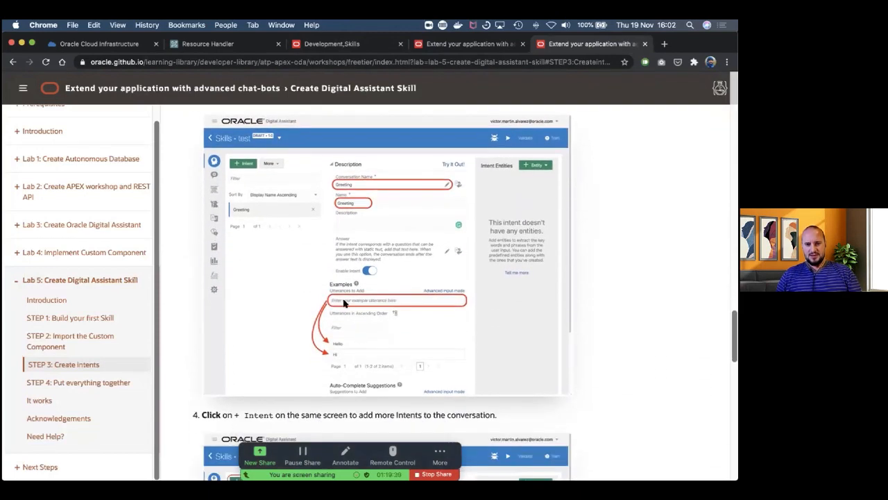
scroll(340, 358, "down", 6)
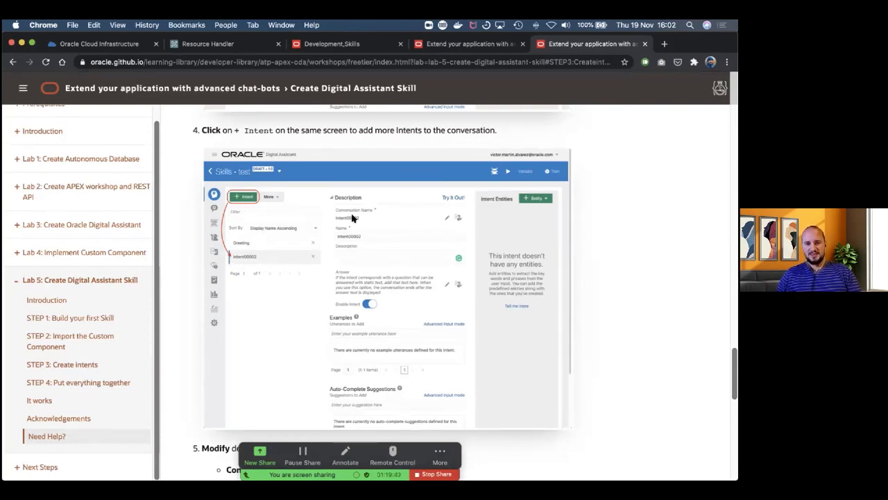
scroll(348, 256, "down", 3)
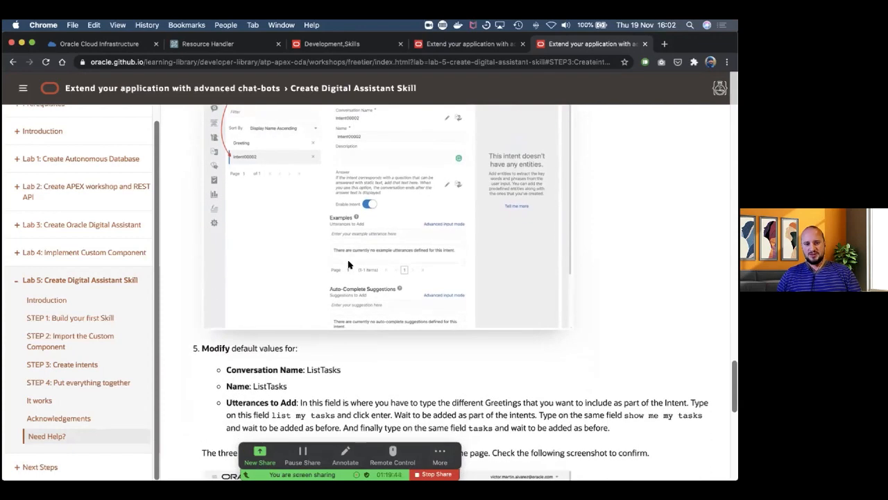
scroll(347, 299, "down", 5)
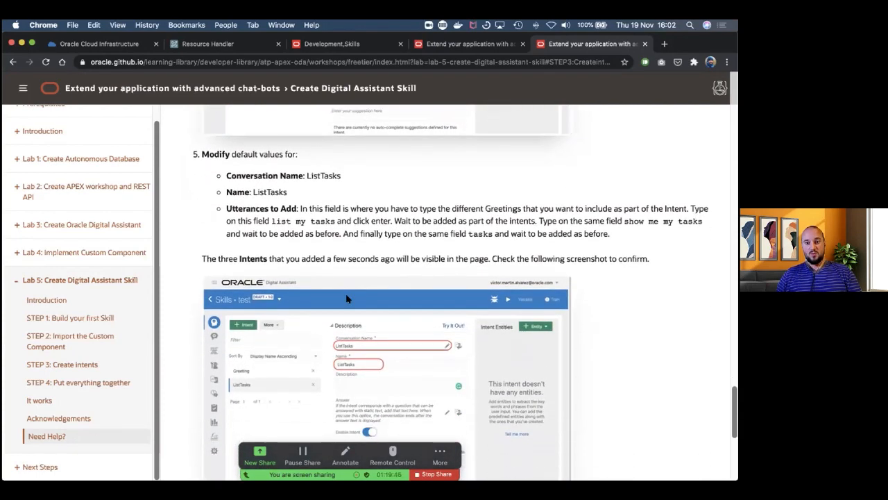
scroll(346, 299, "down", 1)
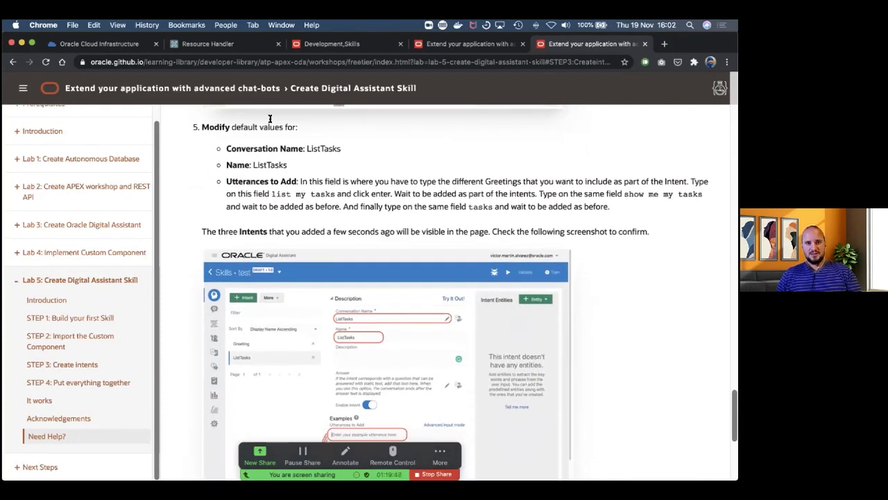
left_click_drag(305, 148, 341, 148)
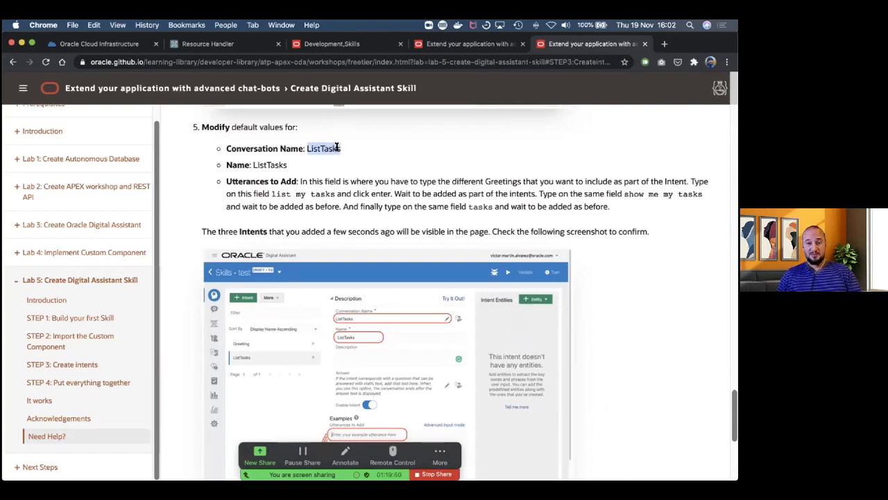
double_click(262, 164)
key("super+c")
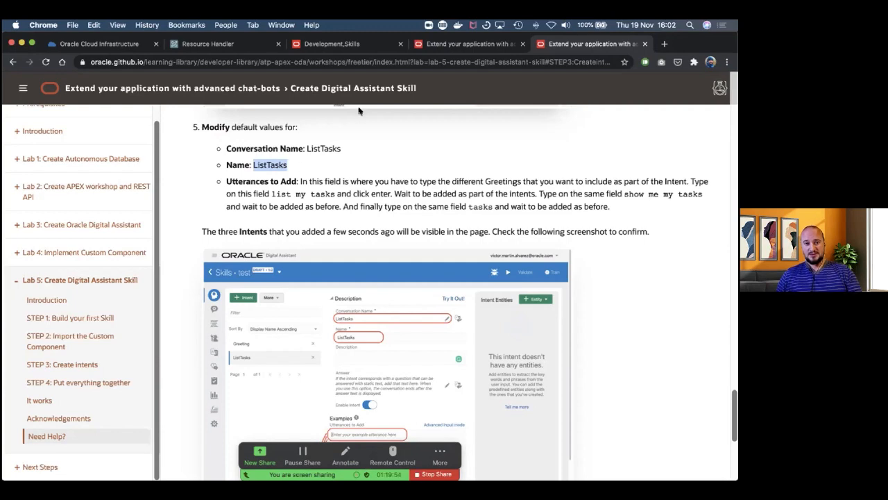
- Add a new intent to the my tasks skill with ListTasks as both its Conversation Name and Name
left_click(351, 46)
scroll(173, 208, "up", 5)
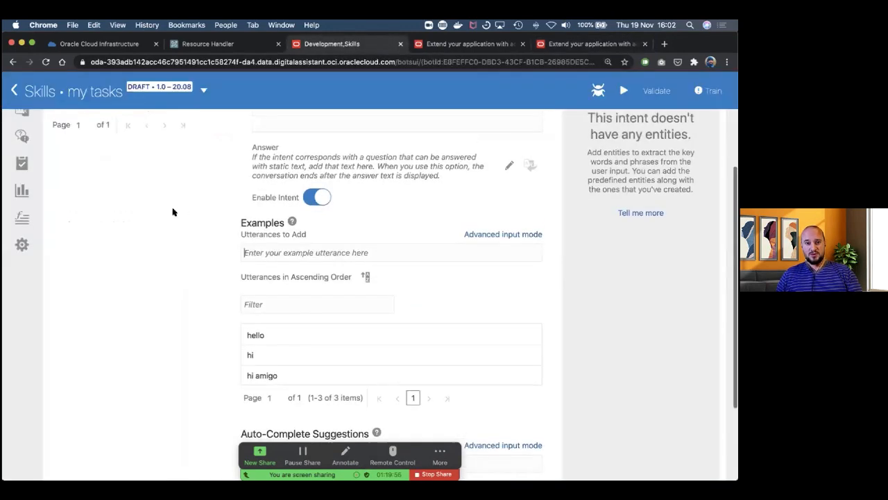
left_click(79, 164)
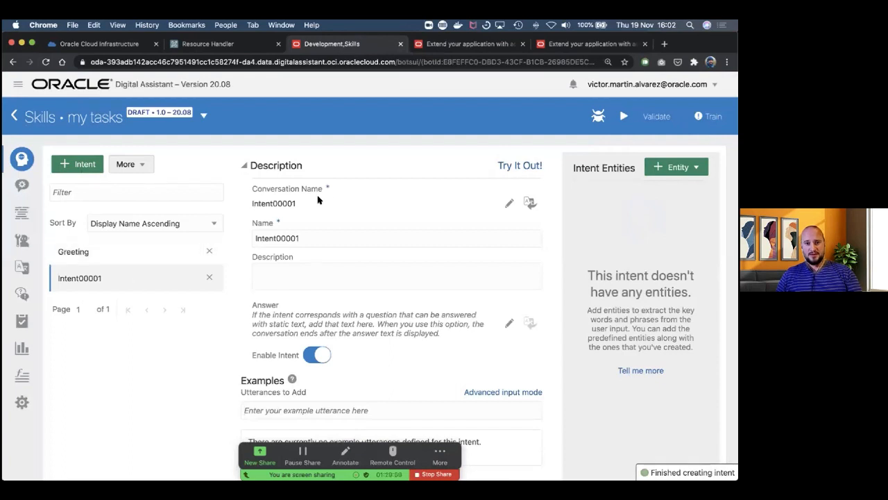
left_click(290, 201)
key("super+v")
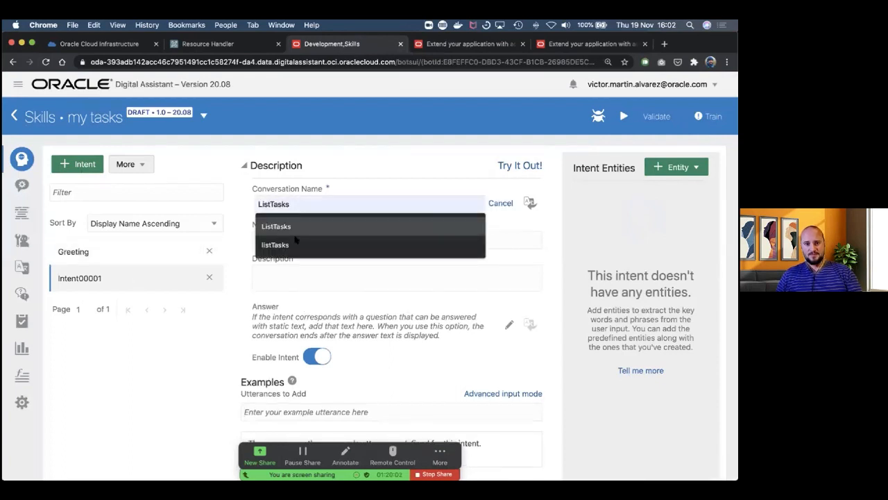
left_click(301, 278)
left_click(302, 233)
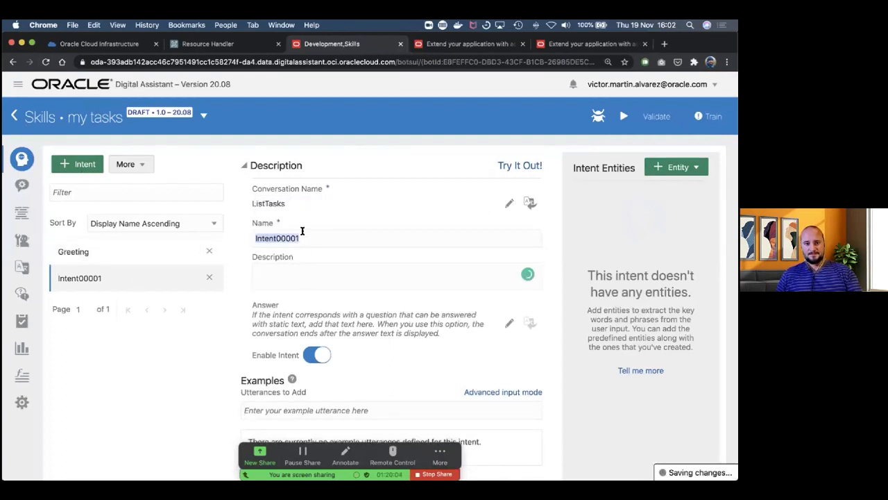
key("super+v")
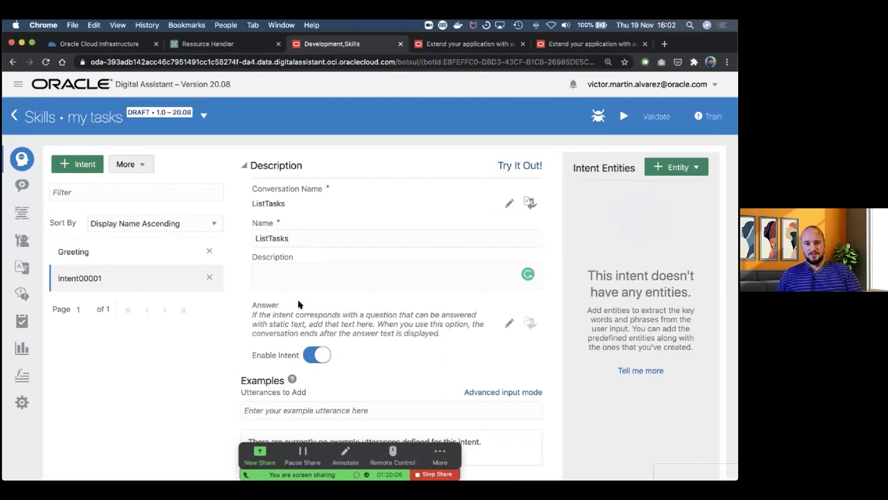
scroll(299, 303, "down", 5)
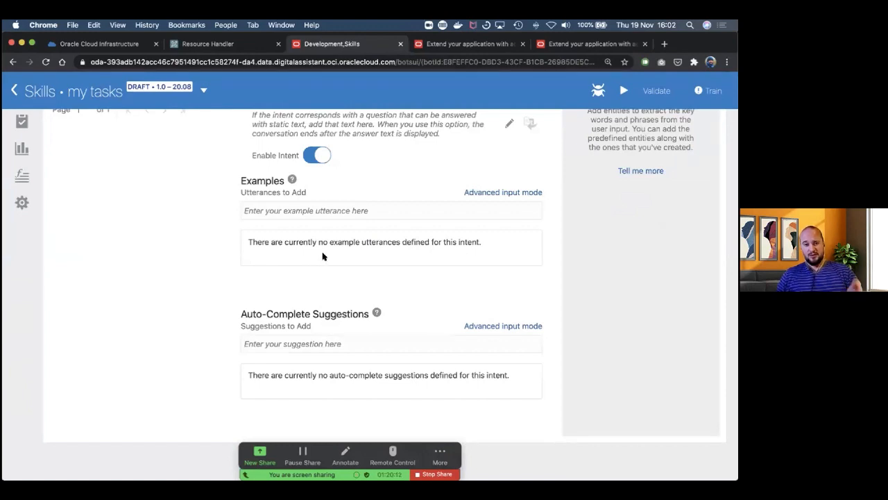
- Open the skill's Flows view and delete the entire default YAML dialog flow
scroll(322, 256, "up", 5)
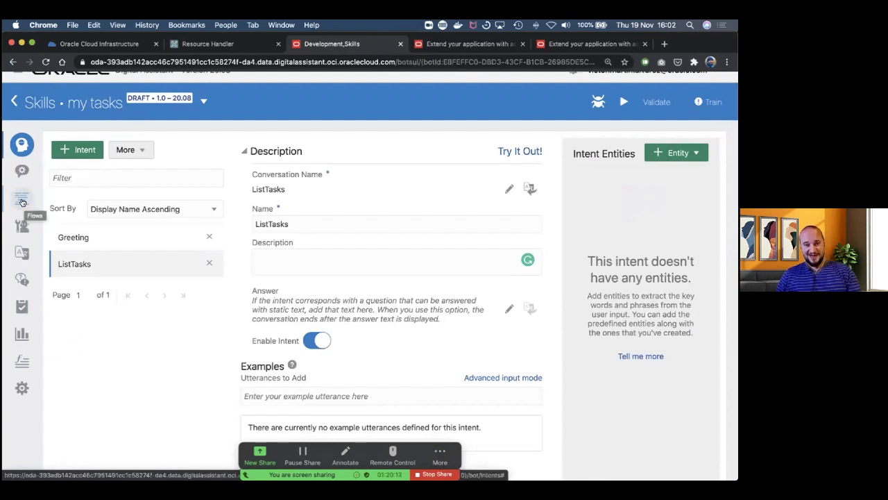
left_click(22, 202)
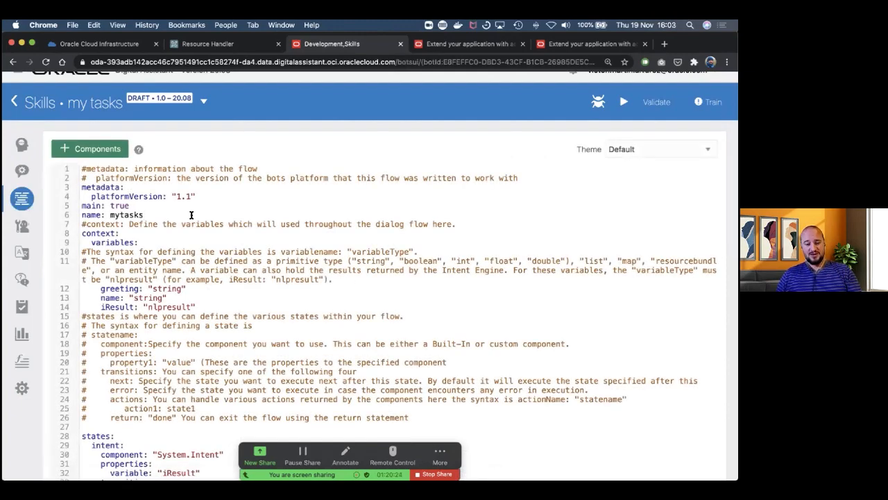
key("super+a")
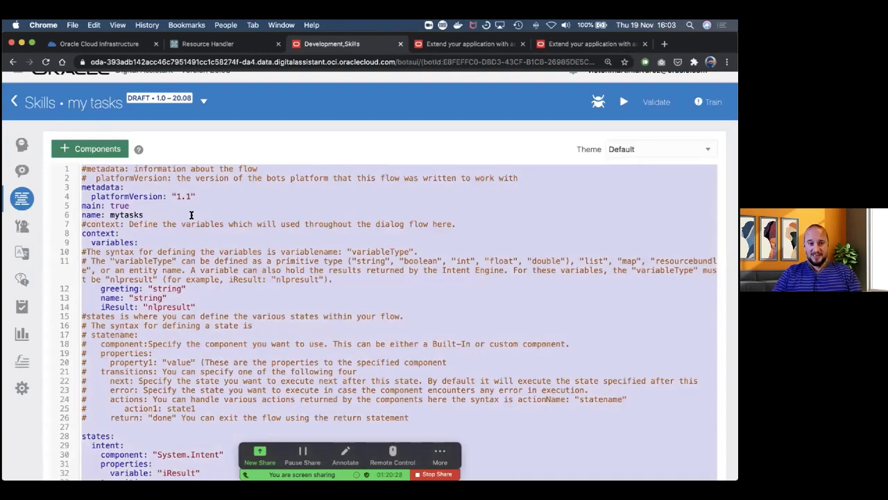
key("BackSpace")
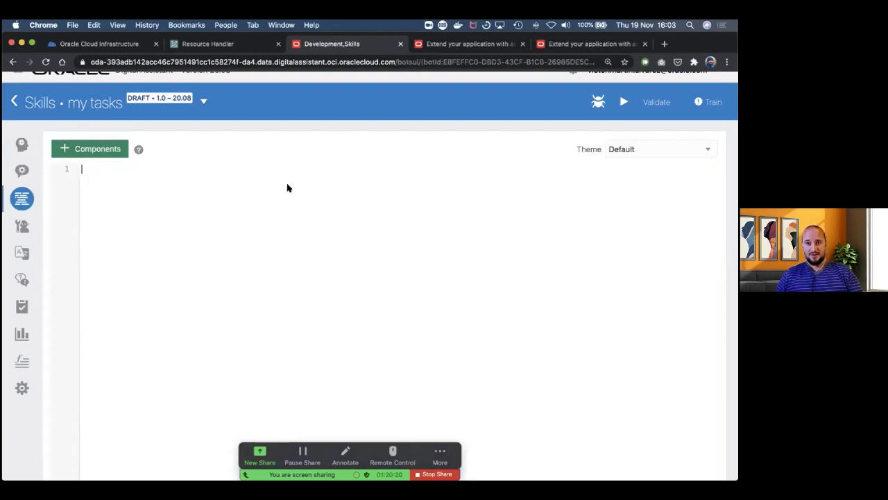
- Expand STEP 4: Put everything together in the Lab 5 guide and read where to get the flow's YAML content
left_click(569, 45)
scroll(507, 321, "down", 1)
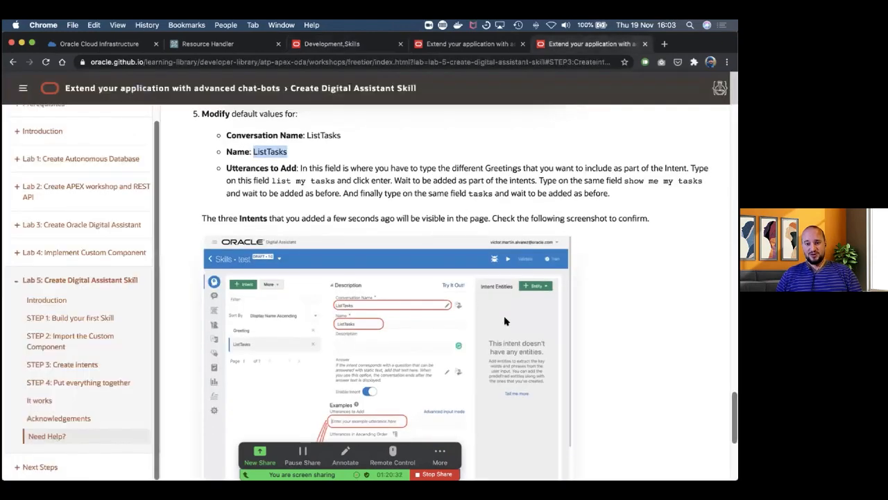
scroll(505, 320, "down", 5)
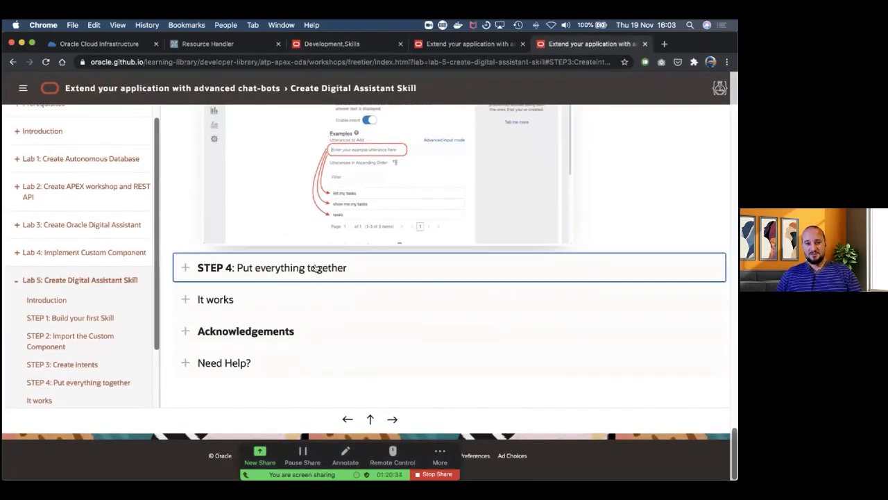
left_click(315, 268)
scroll(576, 338, "down", 8)
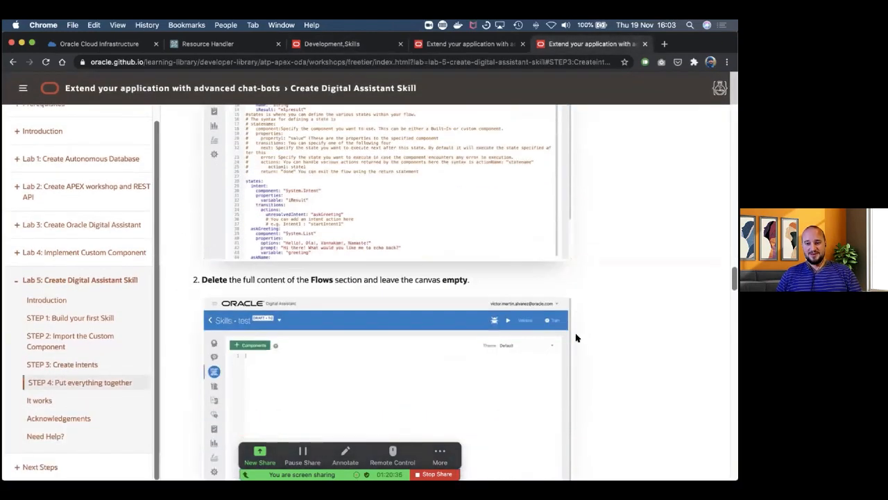
scroll(576, 338, "down", 1)
scroll(576, 338, "up", 6)
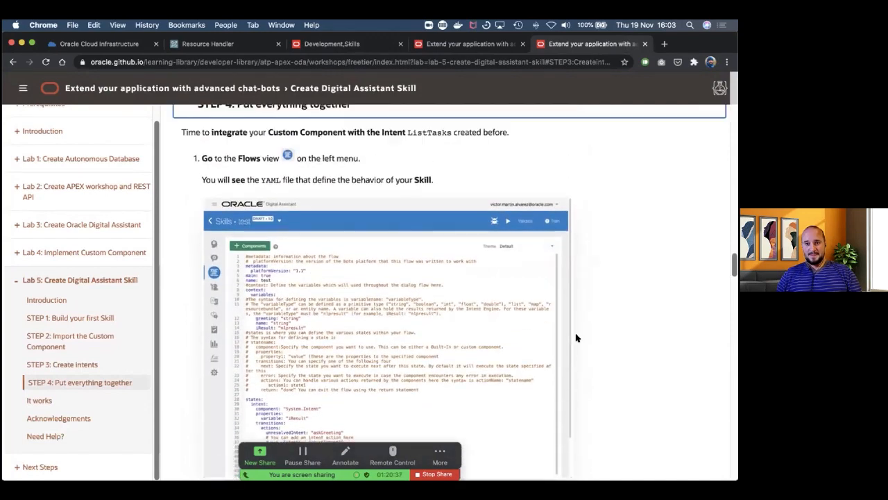
scroll(576, 338, "down", 7)
scroll(396, 243, "down", 8)
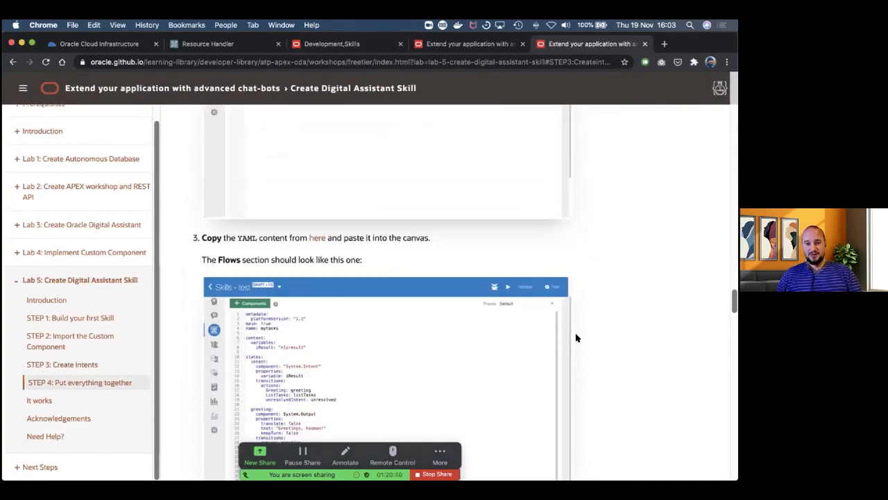
- Open the guide's linked flow.yml file in a new tab and copy its entire content
right_click(318, 225)
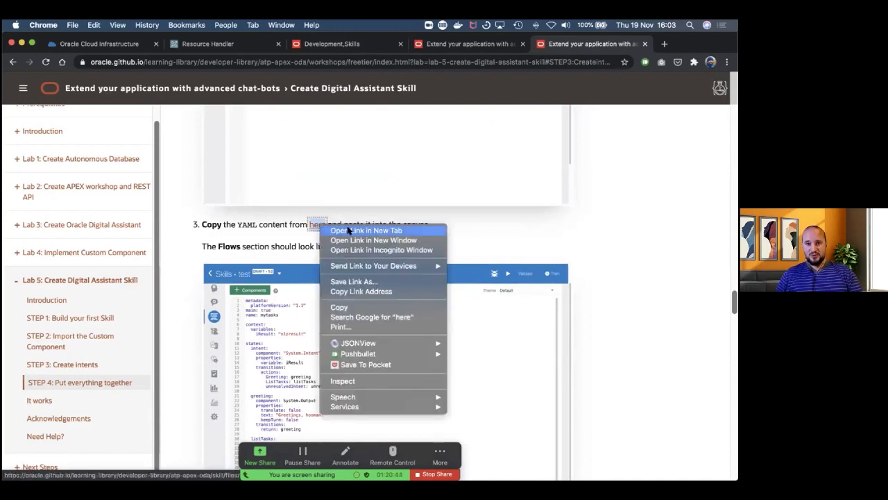
left_click(349, 231)
key("ctrl+Tab")
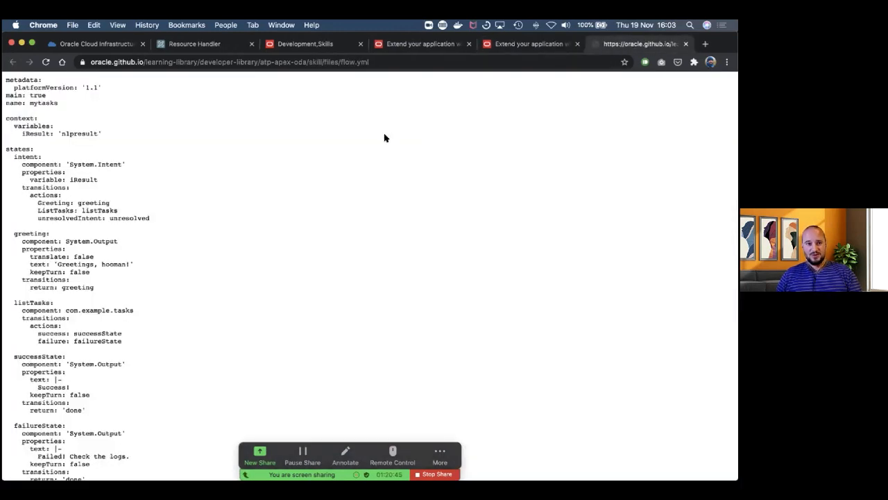
key("super+a")
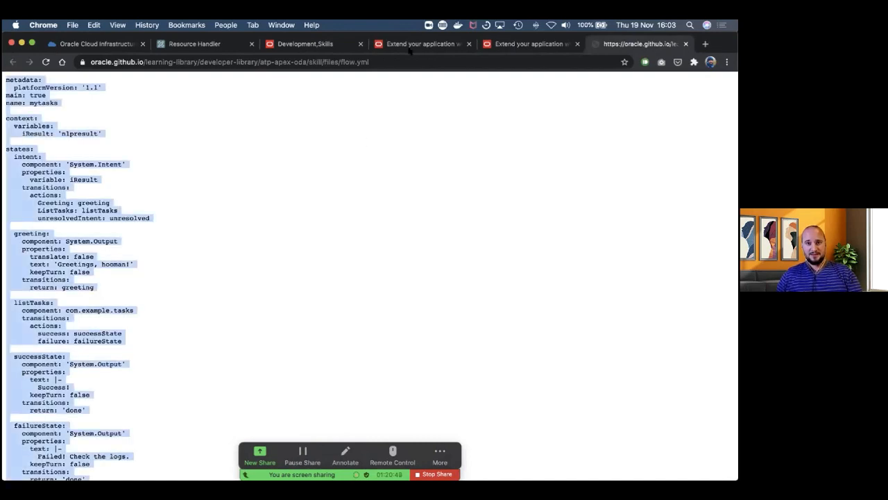
- Paste the copied flow.yml content into the skill's empty Flows canvas and validate the skill
left_click(321, 45)
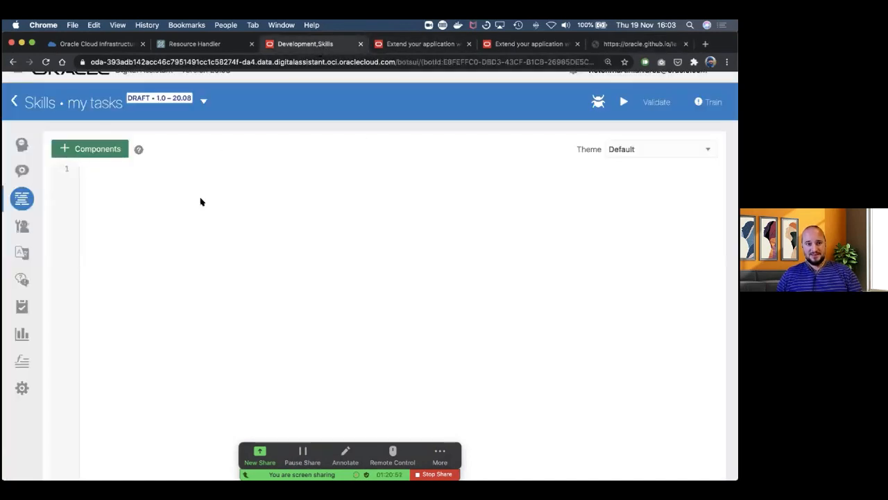
key("super+v")
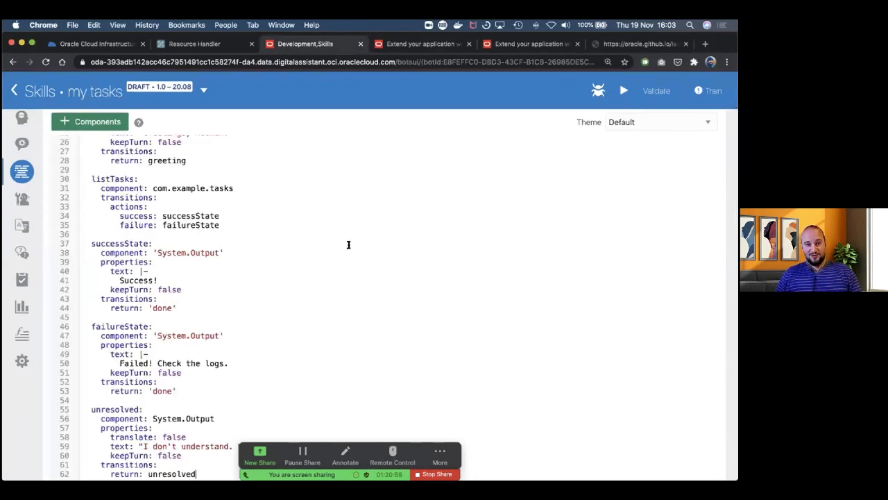
scroll(348, 244, "up", 5)
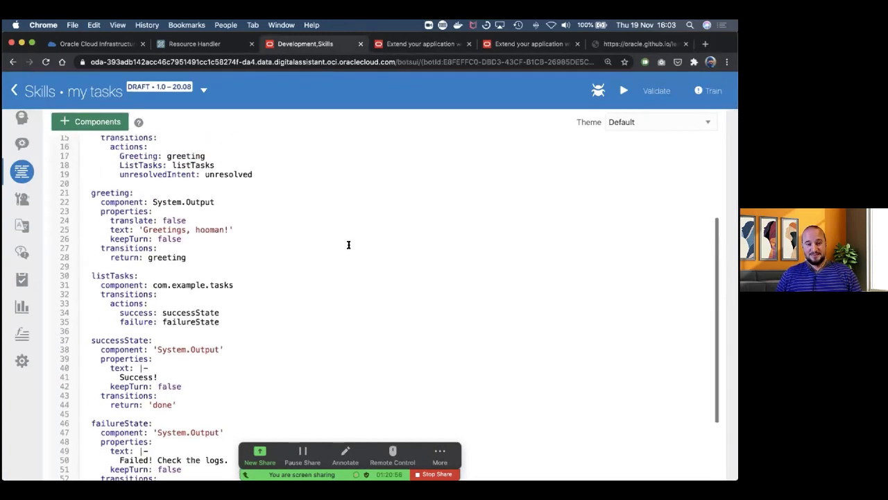
left_click(657, 91)
scroll(366, 254, "down", 5)
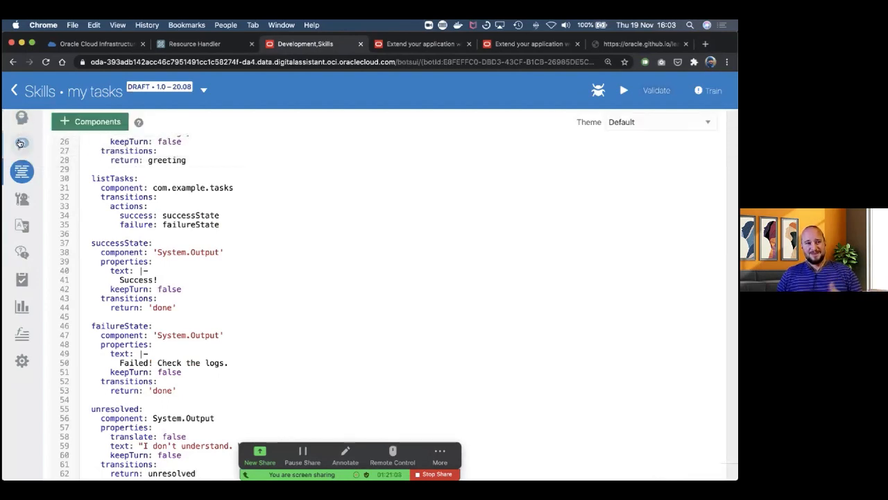
- Return to the Intents view of the my tasks skill
left_click(22, 117)
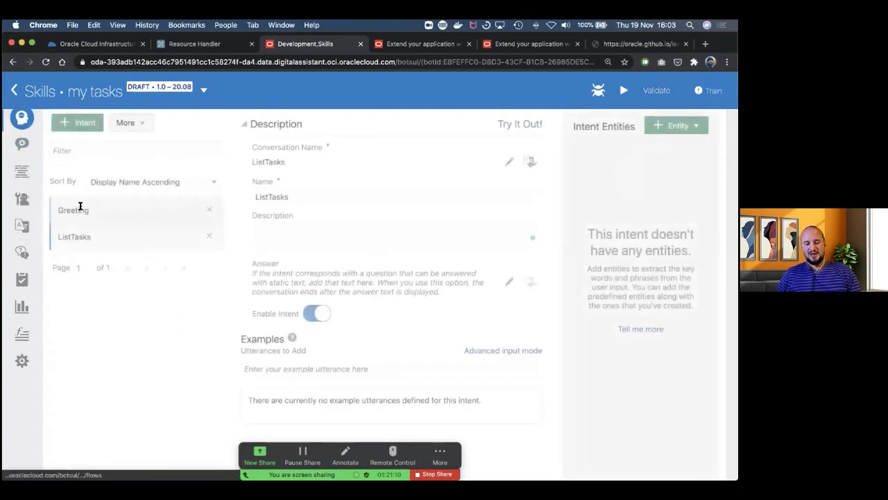